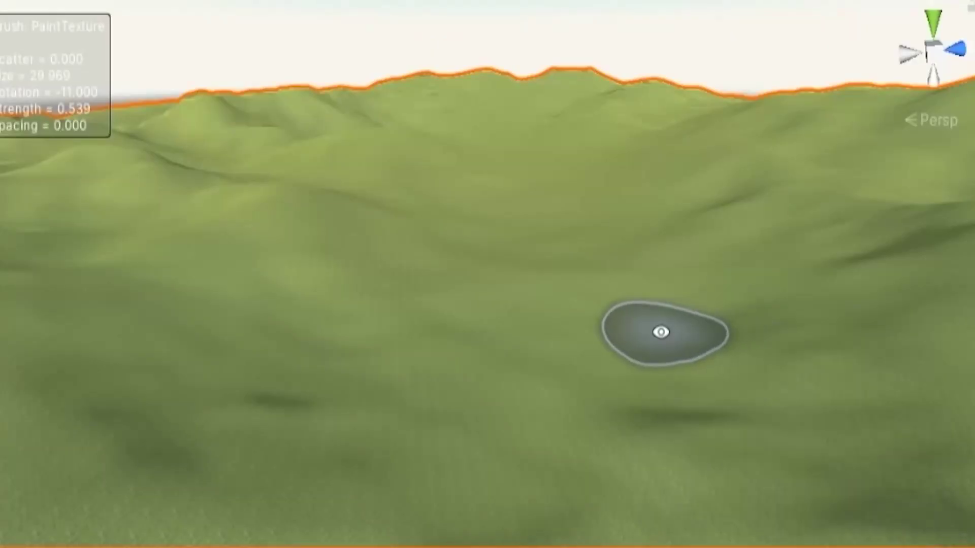
# - Scroll up and back down in the Scene view over the moss-painted terrain
pyautogui.scroll(5, 661, 304)
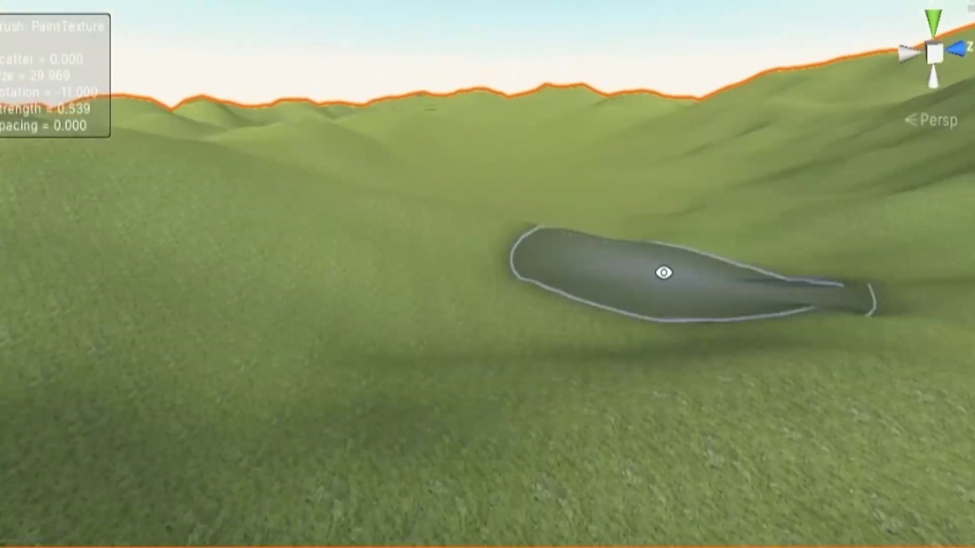
pyautogui.scroll(-5, 678, 318)
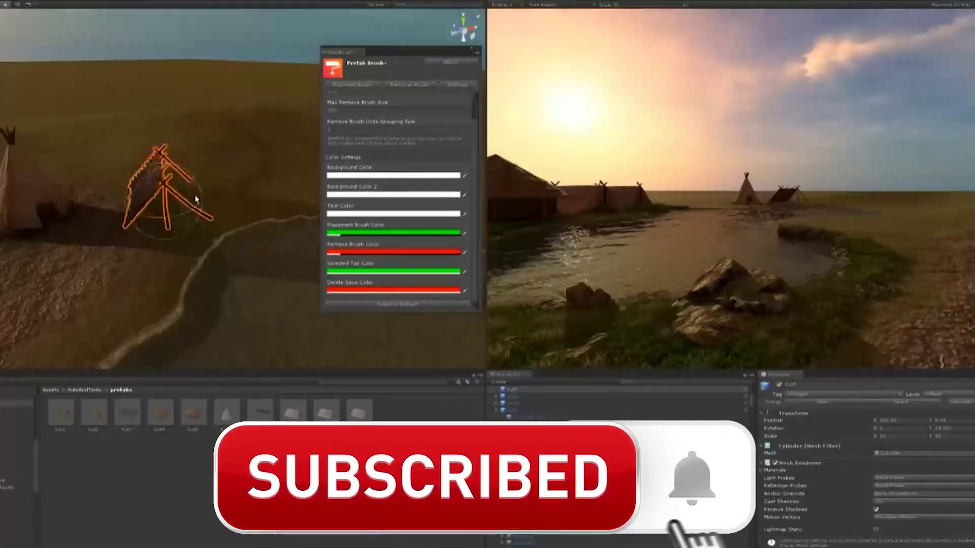
# - Show the Prefab Brush+ colour settings in its Settings tab
pyautogui.click(458, 86)
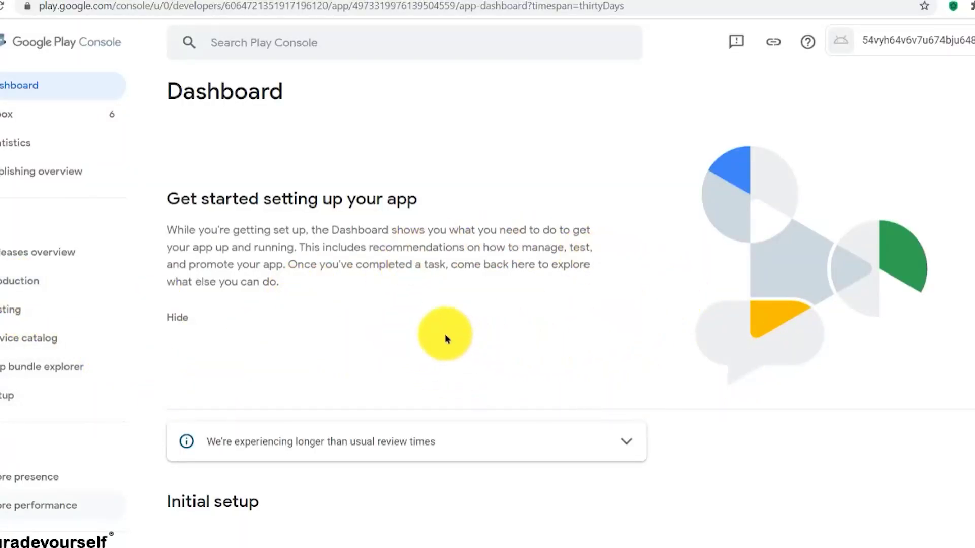
# - Scroll down through the Dashboard's getting-started setup guidance
pyautogui.scroll(-3, 564, 265)
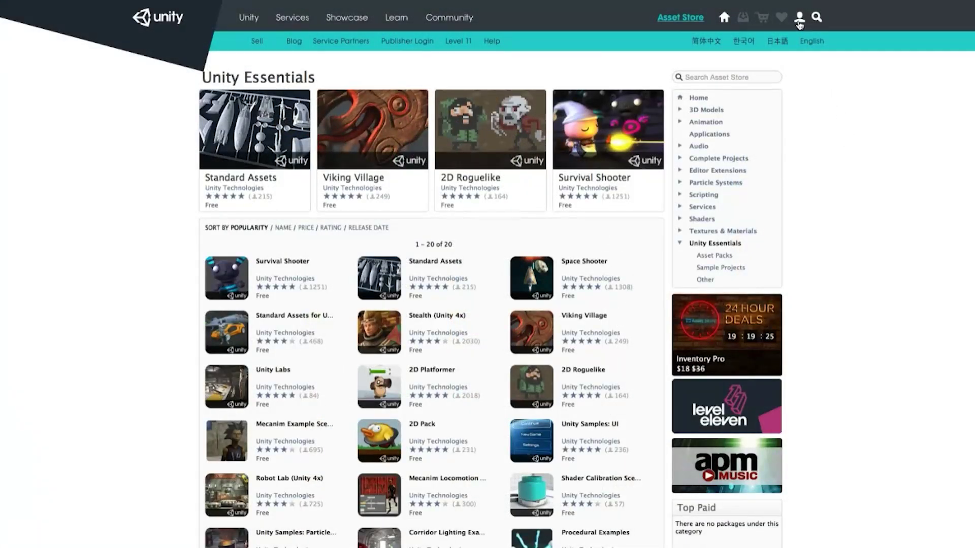
# - Choose Create Account from the account menu and scroll down the Unity sign-up form
pyautogui.click(800, 21)
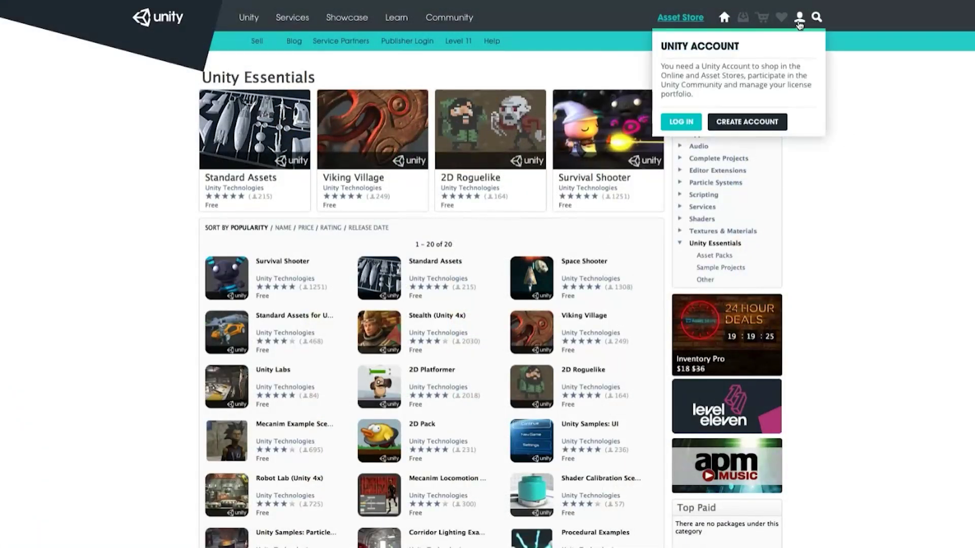
pyautogui.click(765, 123)
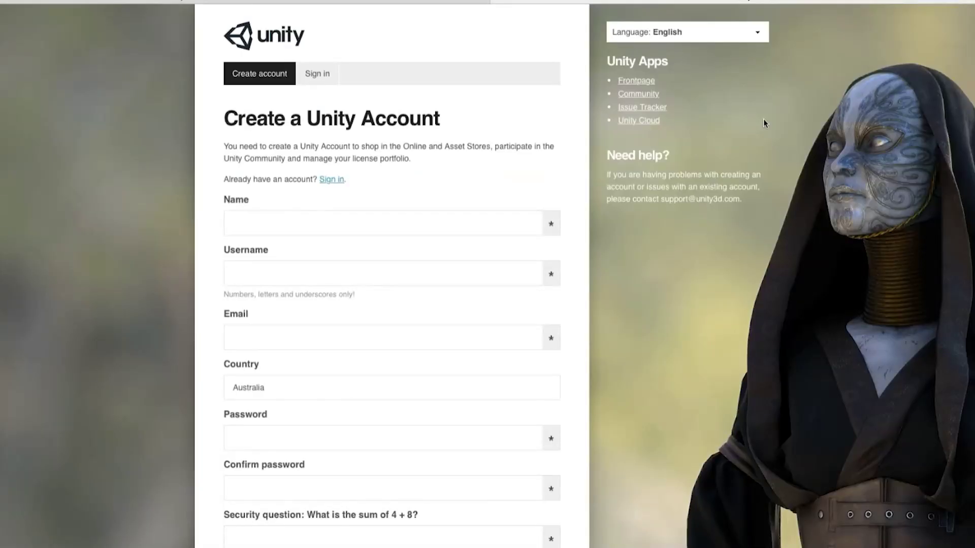
pyautogui.scroll(-3, 692, 336)
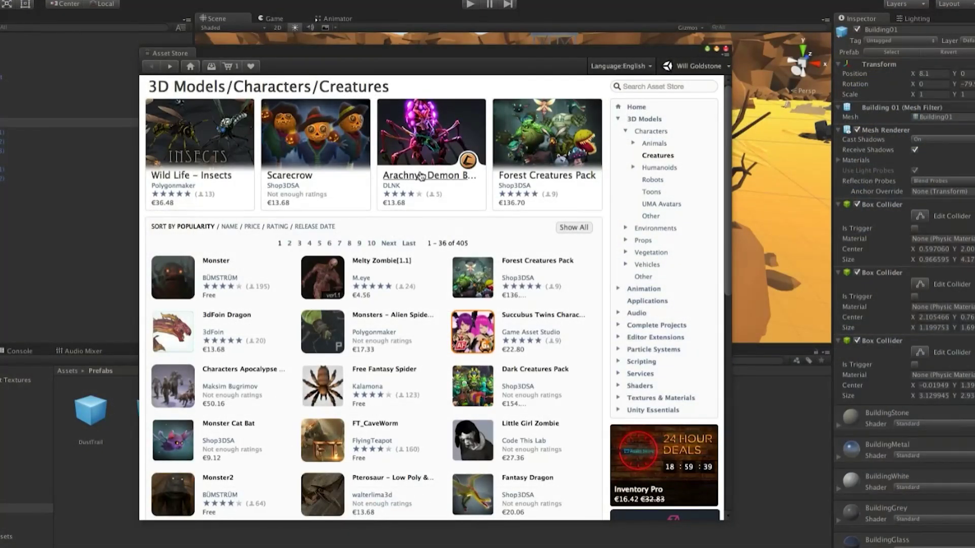
# - Go from the Arachnya Demon Boss page to Humanoids and open the Voodoo Priestess page
pyautogui.click(421, 176)
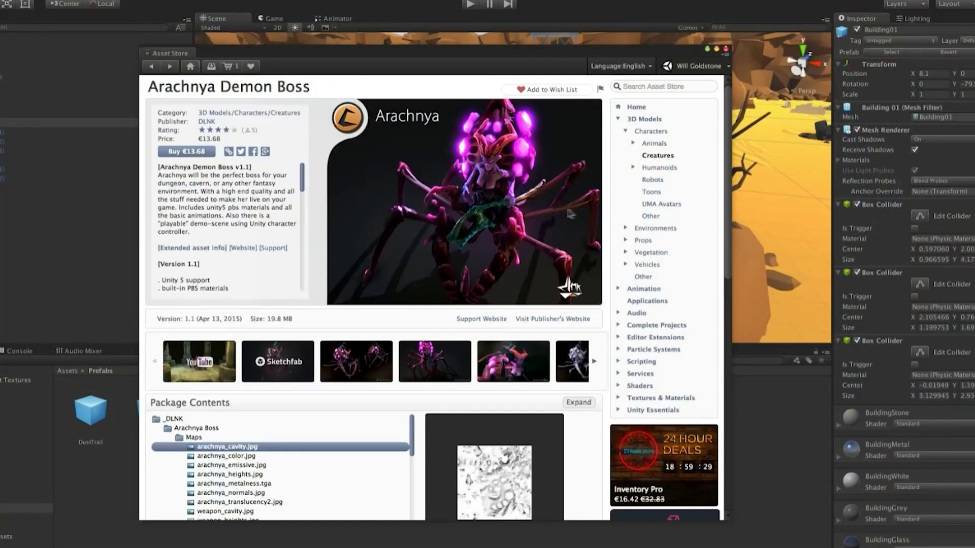
pyautogui.click(660, 170)
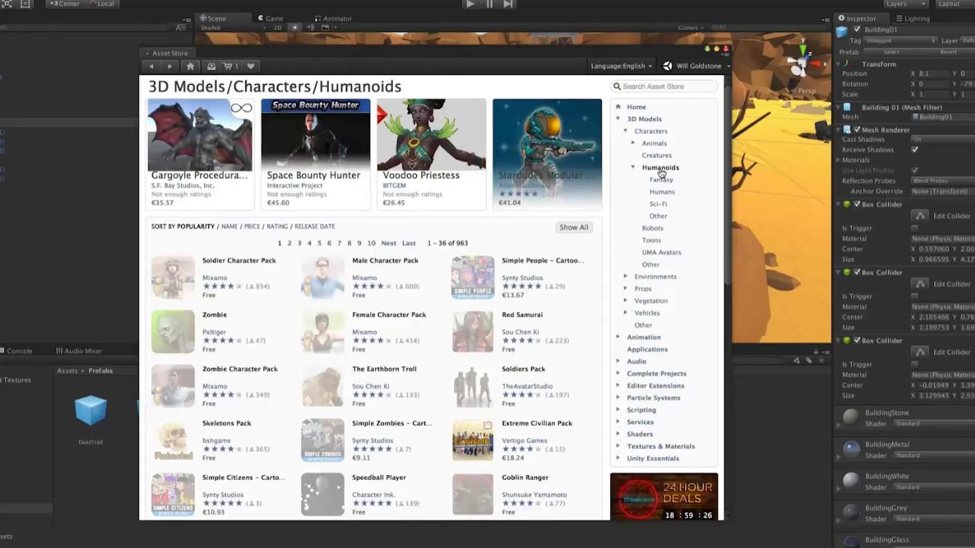
pyautogui.click(438, 174)
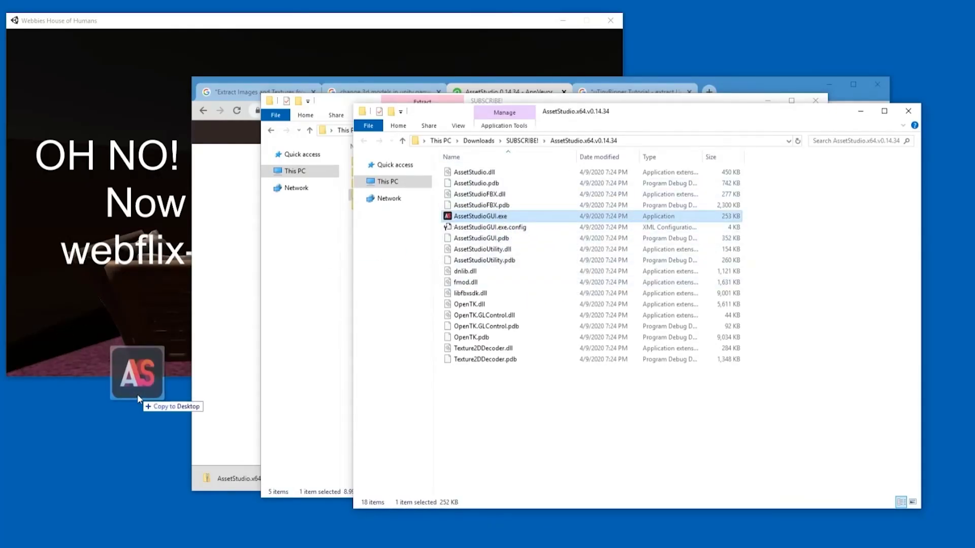
# - Copy AssetStudioGUI.exe onto the desktop
pyautogui.moveTo(137, 394); pyautogui.dragTo(137, 394)
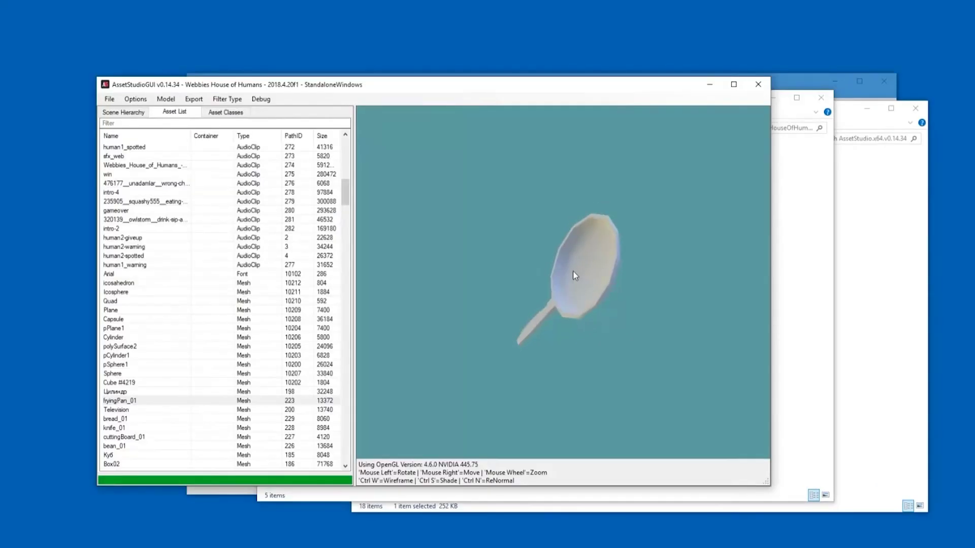
# - Preview the knife_01 mesh, step down to the Body mesh and rotate it
pyautogui.scroll(-3, 572, 268)
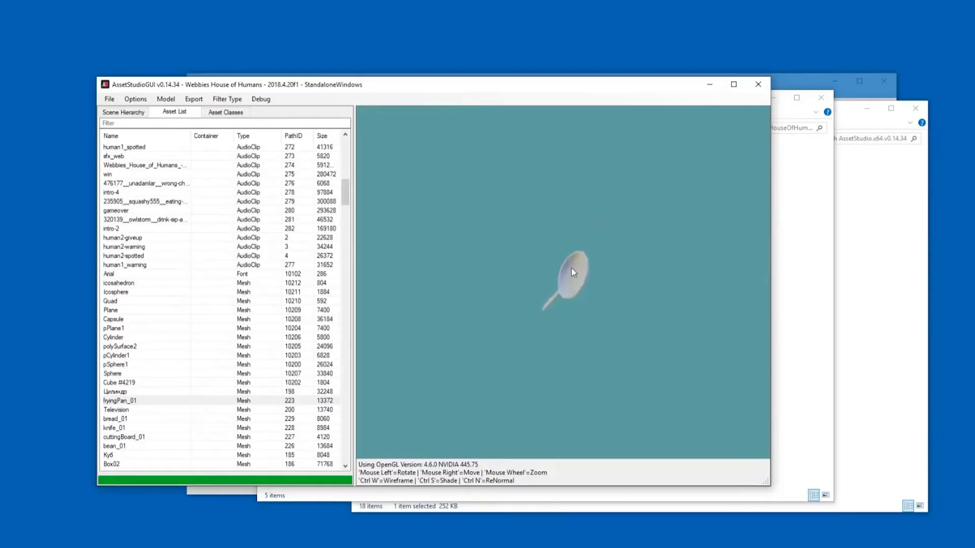
pyautogui.click(225, 428)
pyautogui.press('Down')
pyautogui.press('Down')
pyautogui.press('Down')
pyautogui.press('Down')
pyautogui.press('Down')
pyautogui.press('Down')
pyautogui.press('Down')
pyautogui.press('Down')
pyautogui.press('Down')
pyautogui.press('Down')
pyautogui.press('Down')
pyautogui.press('Down')
pyautogui.press('Down')
pyautogui.press('Down')
pyautogui.press('Down')
pyautogui.press('Down')
pyautogui.press('Down')
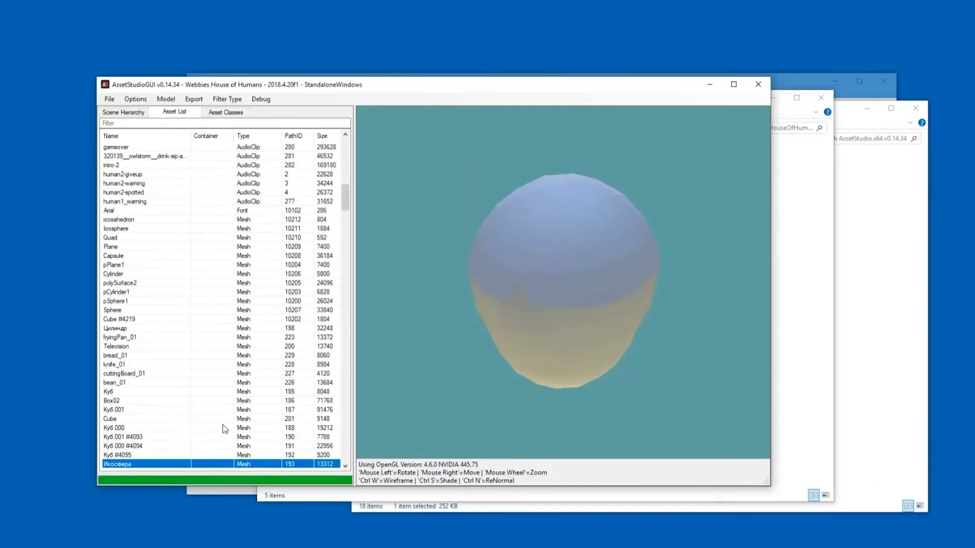
pyautogui.press('Down')
pyautogui.click(225, 446)
pyautogui.moveTo(584, 239); pyautogui.dragTo(632, 275)
# - Preview the Куб #4105, basket_01 and EthanBody meshes, rotating the humanoid character
pyautogui.click(170, 456)
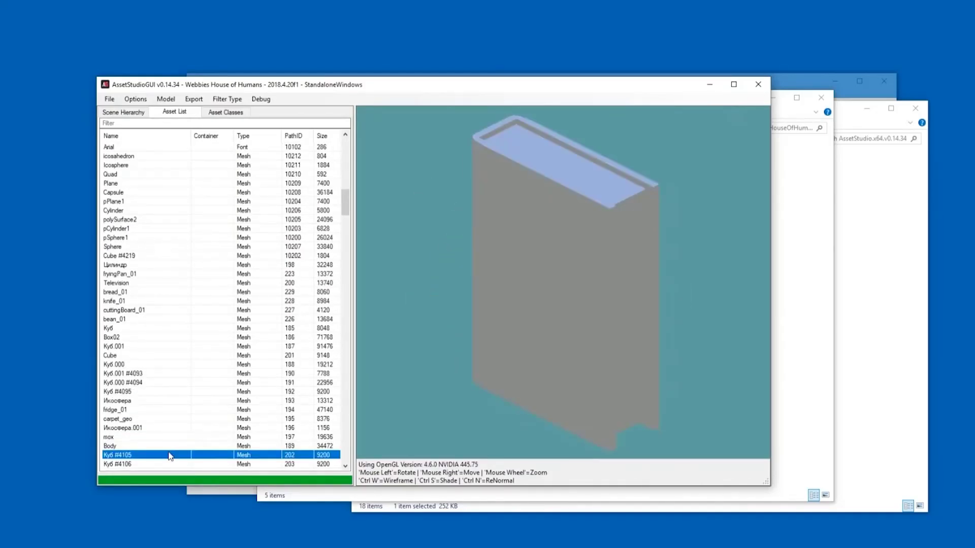
pyautogui.scroll(-2, 170, 456)
pyautogui.click(170, 446)
pyautogui.click(217, 437)
pyautogui.moveTo(728, 398); pyautogui.dragTo(572, 425)
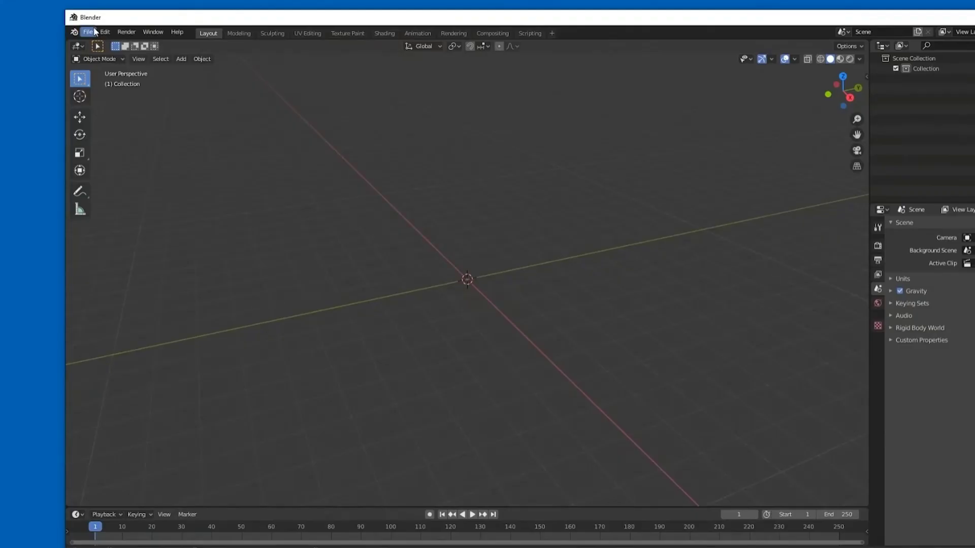
pyautogui.click(88, 31)
pyautogui.moveTo(140, 172)
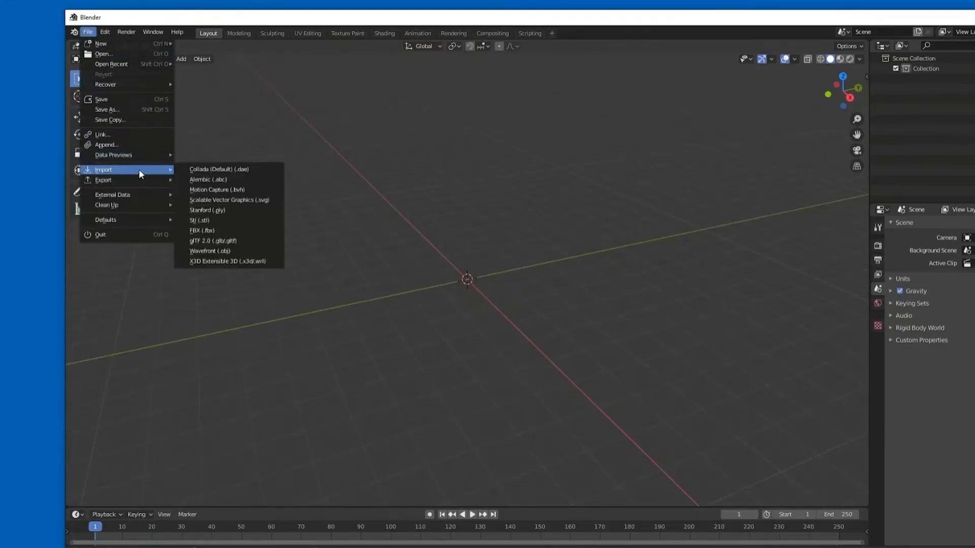
# - Import the EthanGlasses model, orbit around the glasses, then quit Blender
pyautogui.click(221, 251)
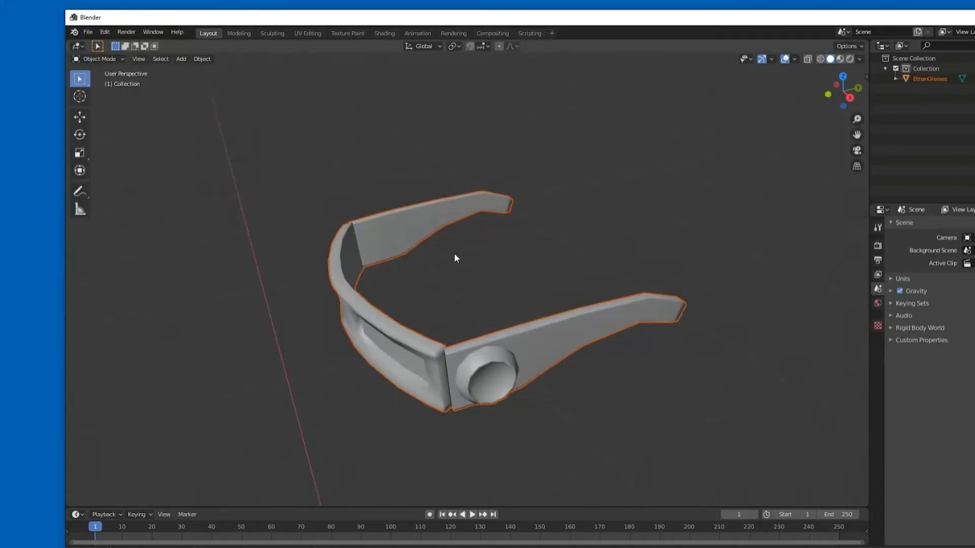
pyautogui.moveTo(455, 257); pyautogui.dragTo(573, 232, button='middle')
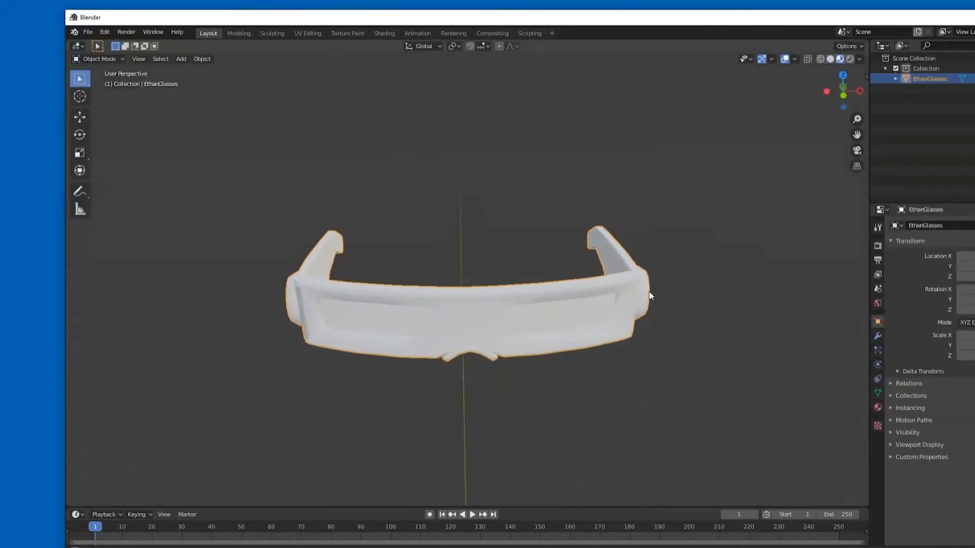
pyautogui.hotkey('ctrl', 'q')
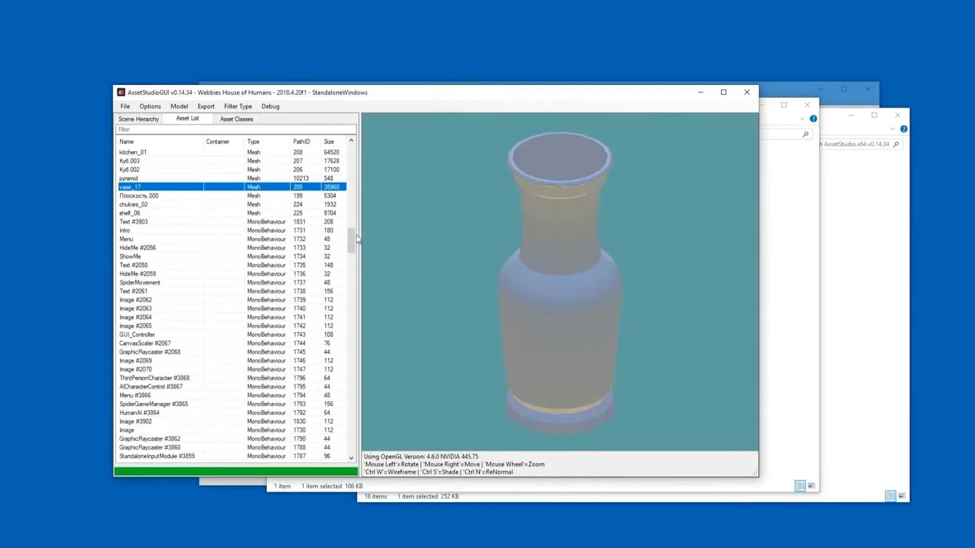
# - Preview extracted textures including box, metallic table, PillowChair and plaid carpet, then brush terrain hills
pyautogui.scroll(-10, 211, 309)
pyautogui.click(211, 309)
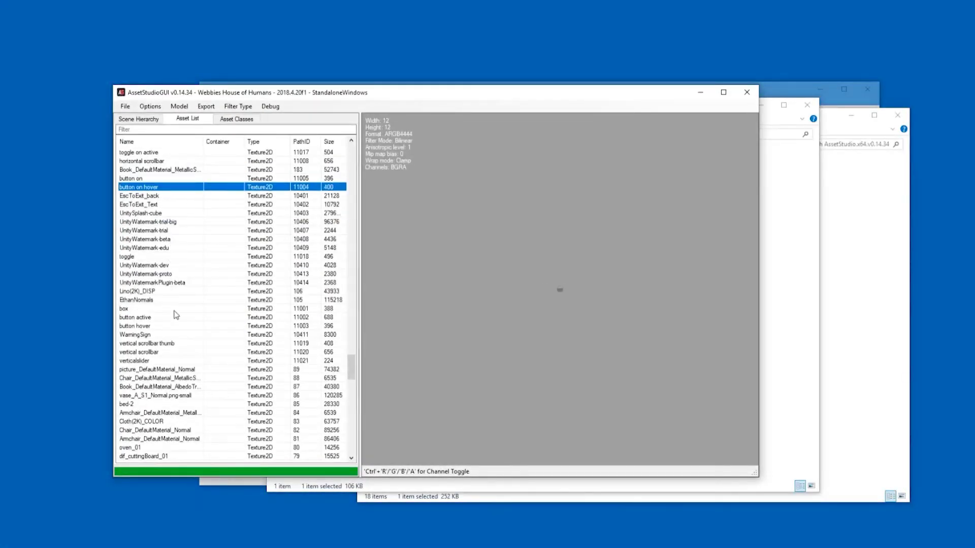
pyautogui.click(176, 314)
pyautogui.scroll(-8, 176, 315)
pyautogui.click(202, 282)
pyautogui.click(203, 331)
pyautogui.click(202, 308)
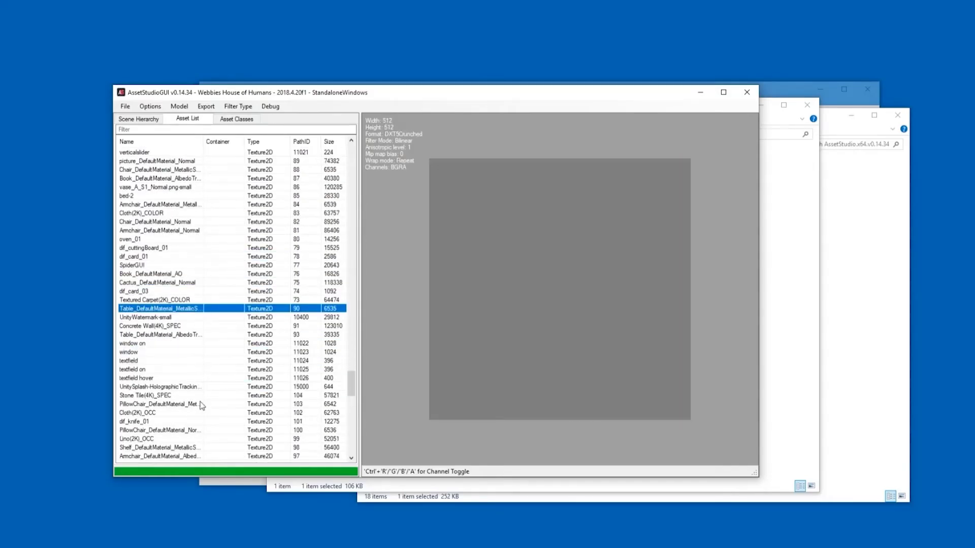
pyautogui.click(202, 405)
pyautogui.scroll(-4, 202, 396)
pyautogui.click(202, 369)
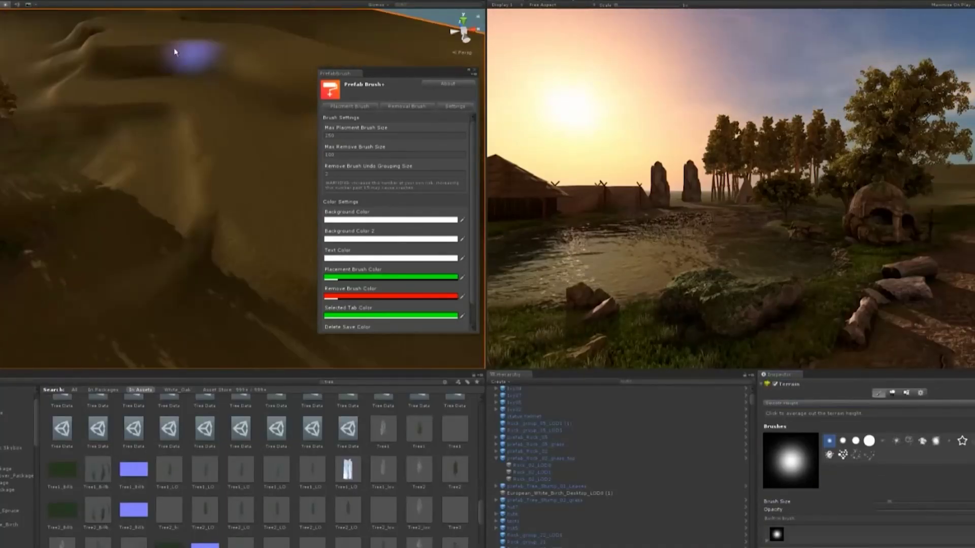
pyautogui.moveTo(175, 51)
pyautogui.mouseDown()
pyautogui.moveTo(107, 89)
pyautogui.moveTo(216, 149)
pyautogui.moveTo(159, 149)
pyautogui.mouseUp()
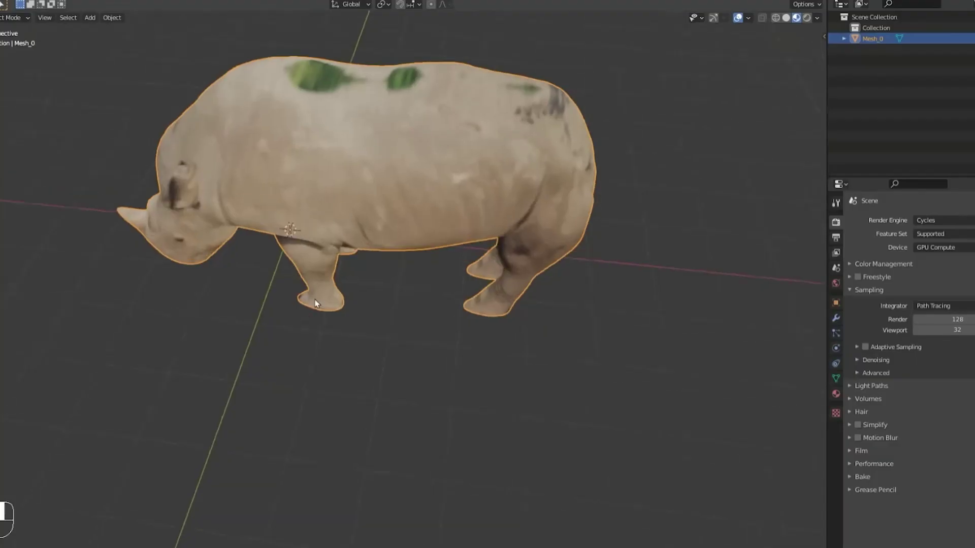
# - Orbit to the rhino's side and enter Edit Mode on its mesh
pyautogui.moveTo(316, 303); pyautogui.dragTo(387, 250, button='middle')
pyautogui.press('Tab')
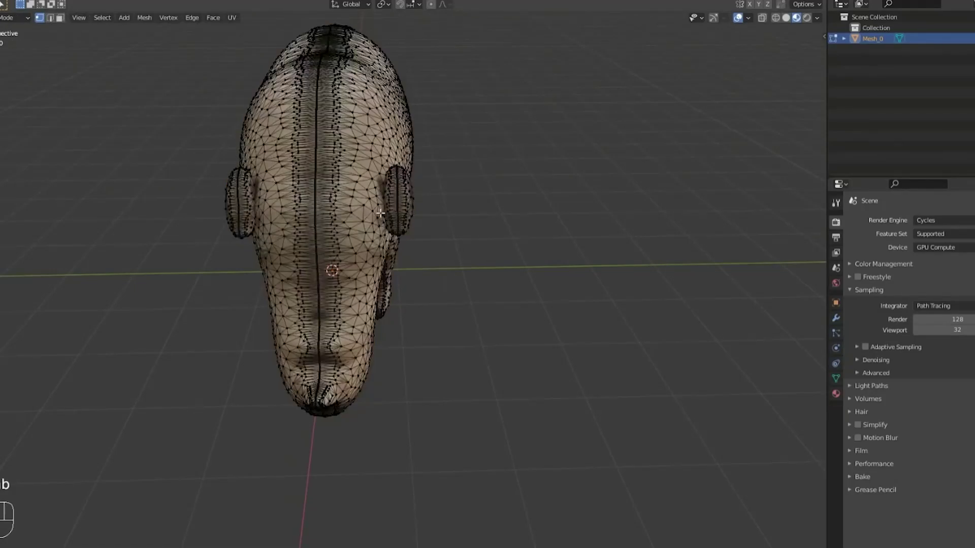
pyautogui.scroll(2, 410, 162)
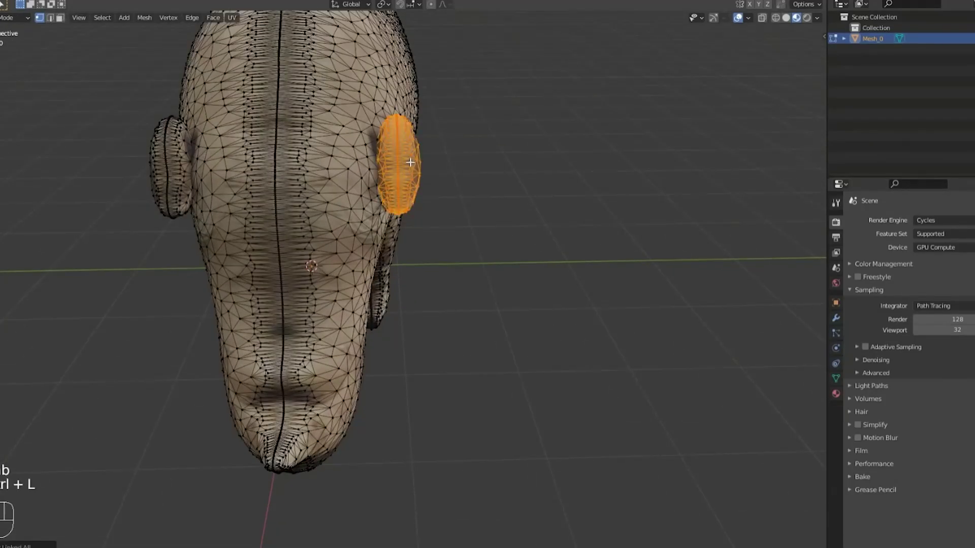
# - Orbit around the head mesh, set a camera culling mask to Nothing, and step the asset list
pyautogui.moveTo(300, 122); pyautogui.dragTo(320, 168, button='middle')
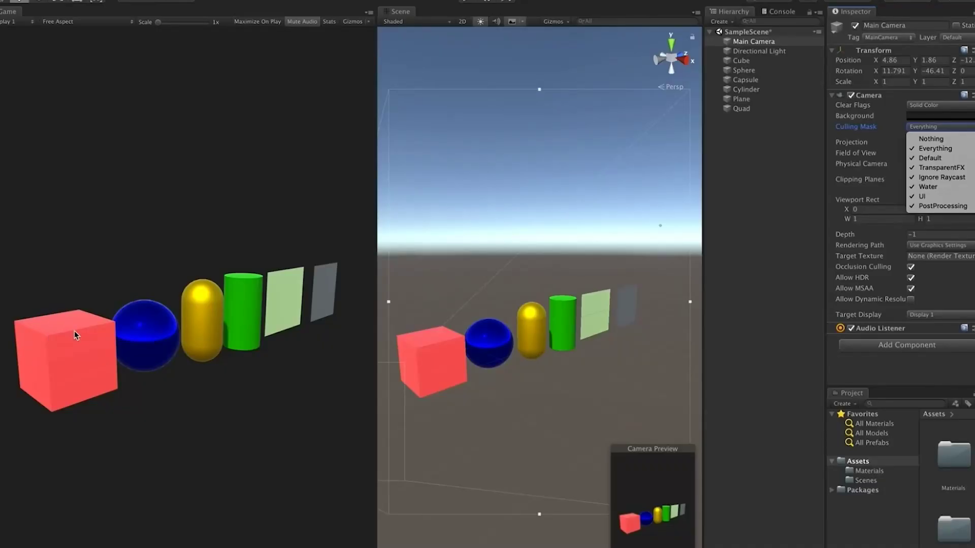
pyautogui.click(936, 143)
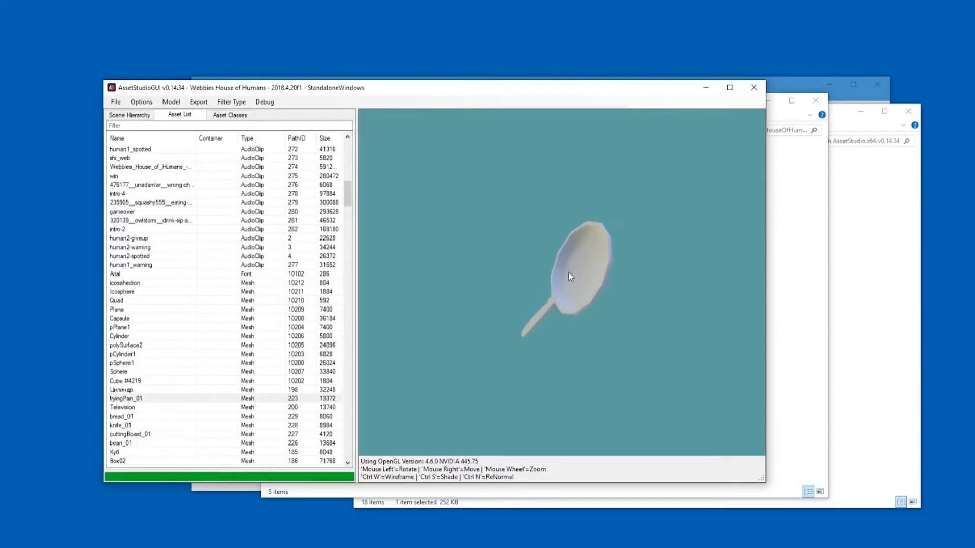
pyautogui.press('Down')
pyautogui.press('Down')
pyautogui.press('Down')
pyautogui.press('Down')
pyautogui.press('Down')
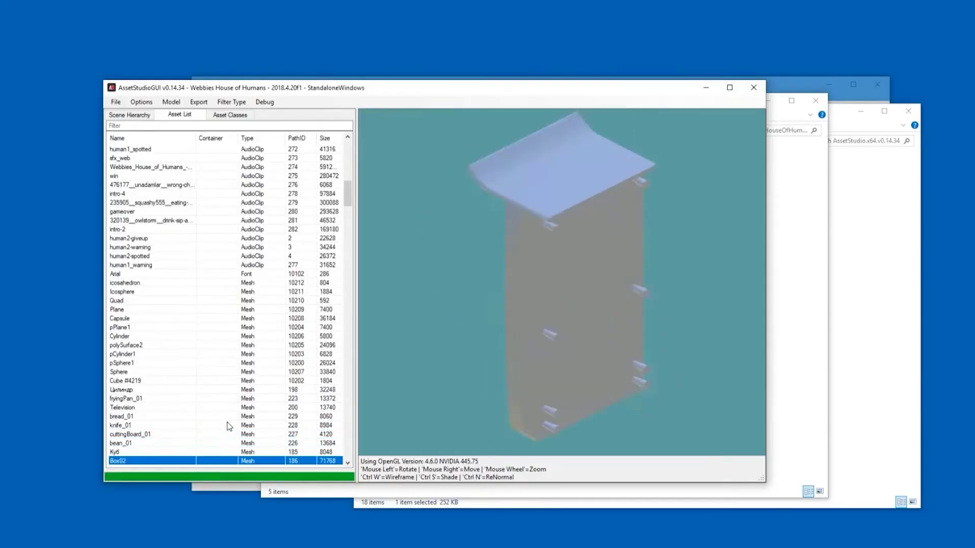
# - Step from Box02 to the Body mesh, rotate it, then move down to basket_01
pyautogui.press('Down')
pyautogui.press('Down')
pyautogui.press('Down')
pyautogui.press('Down')
pyautogui.press('Down')
pyautogui.press('Down')
pyautogui.press('Down')
pyautogui.moveTo(636, 325); pyautogui.dragTo(639, 289)
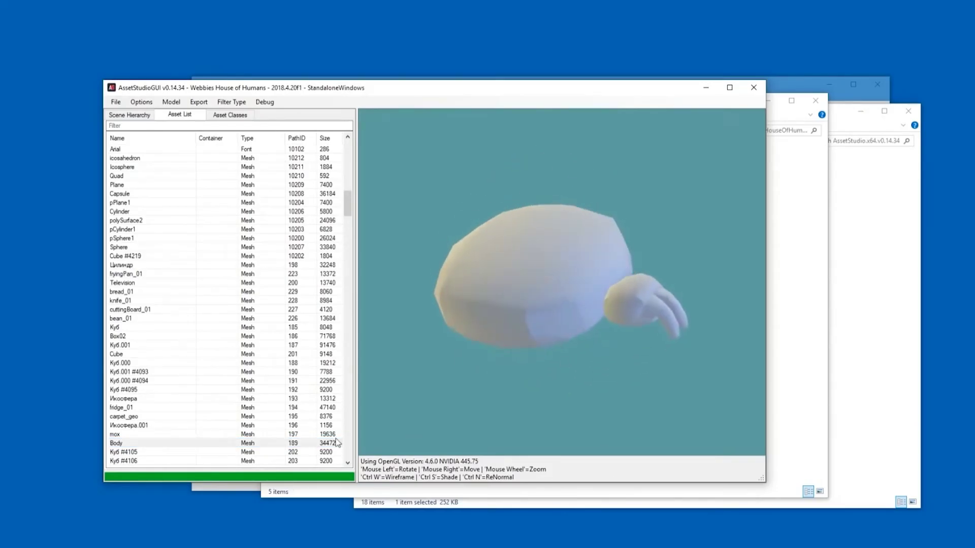
pyautogui.click(162, 456)
pyautogui.press('Down')
pyautogui.press('Down')
pyautogui.press('Down')
pyautogui.press('Down')
pyautogui.press('Down')
pyautogui.press('Down')
pyautogui.press('Down')
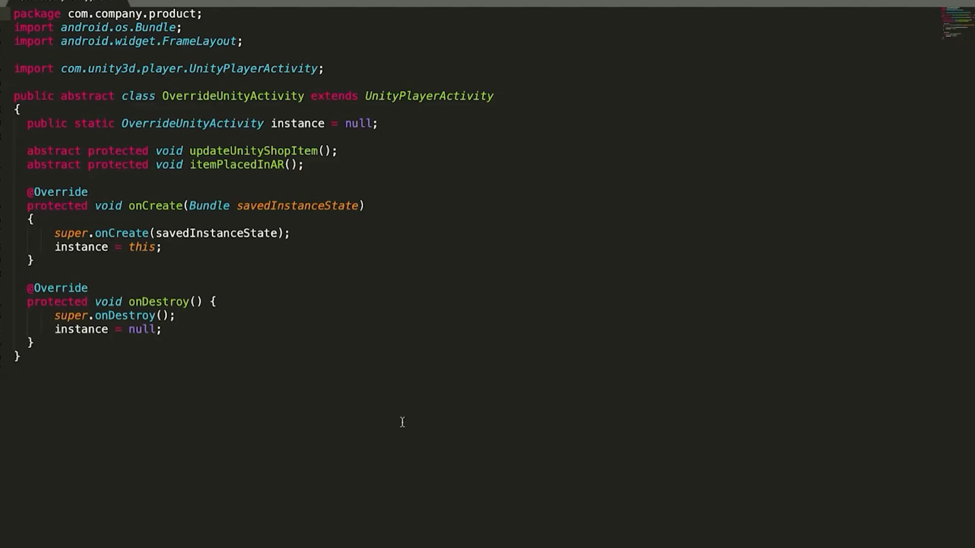
# - Scroll down to the ProductManager class and its k_White, k_Magenta, k_Cyan and k_Lime colour fields
pyautogui.scroll(-5, 473, 389)
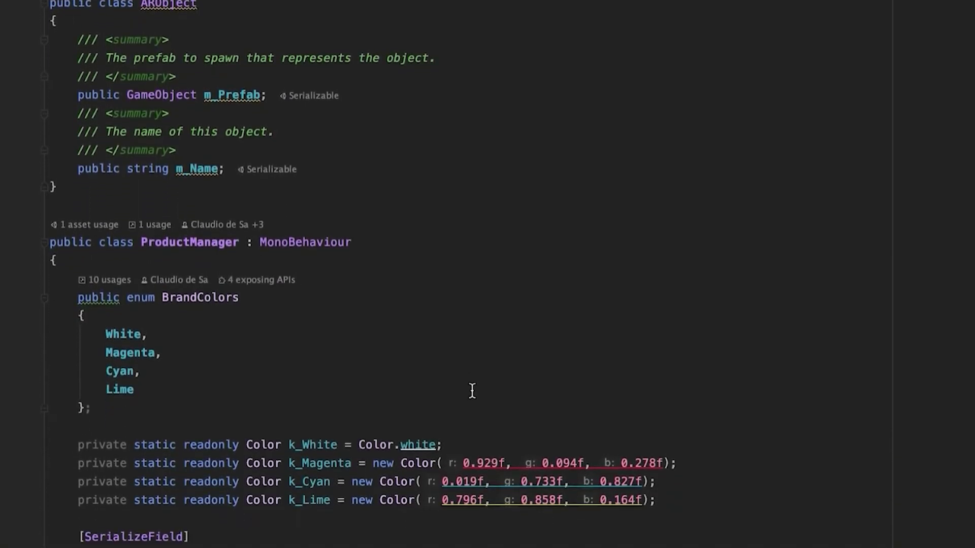
pyautogui.scroll(-3, 473, 390)
pyautogui.scroll(-3, 684, 314)
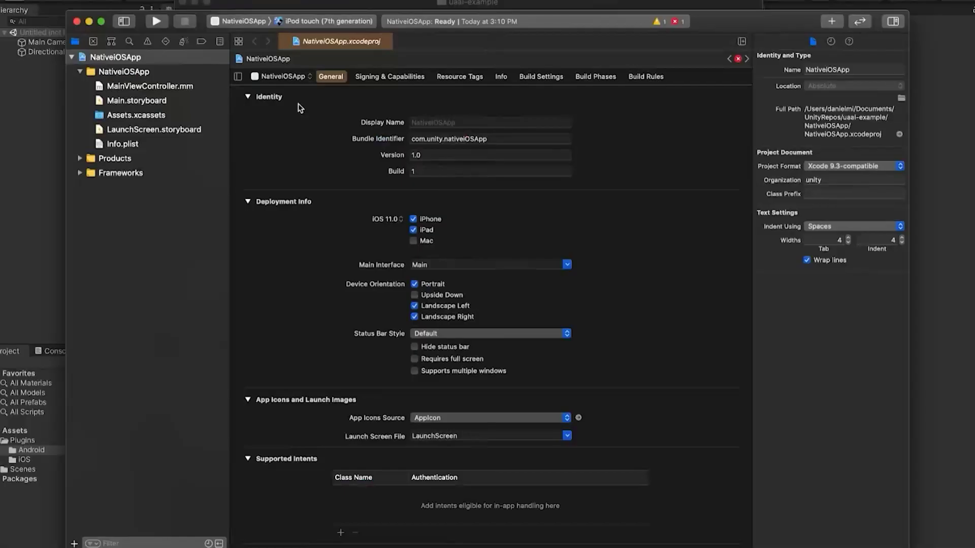
# - Create a new Xcode workspace and save it
pyautogui.press('ctrl+super+n')
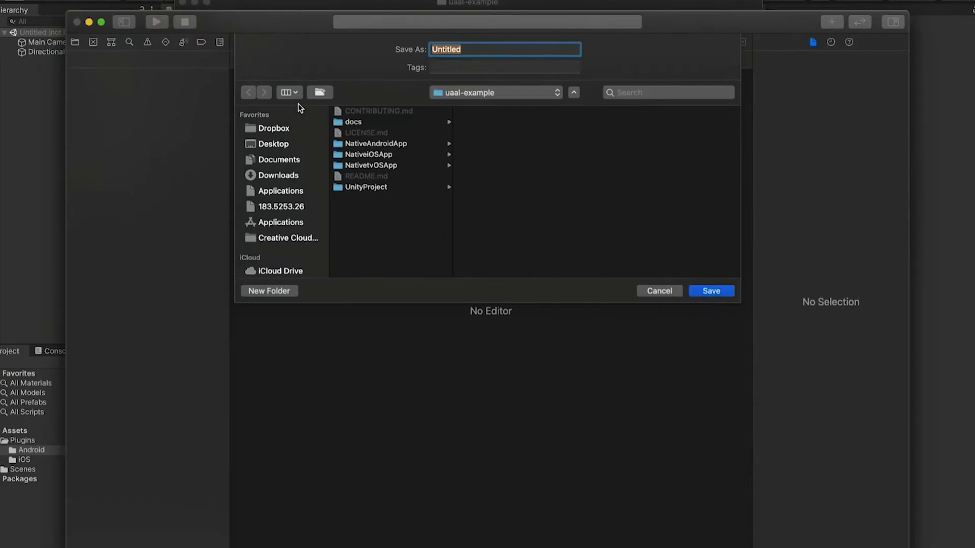
pyautogui.write('both')
pyautogui.click(717, 292)
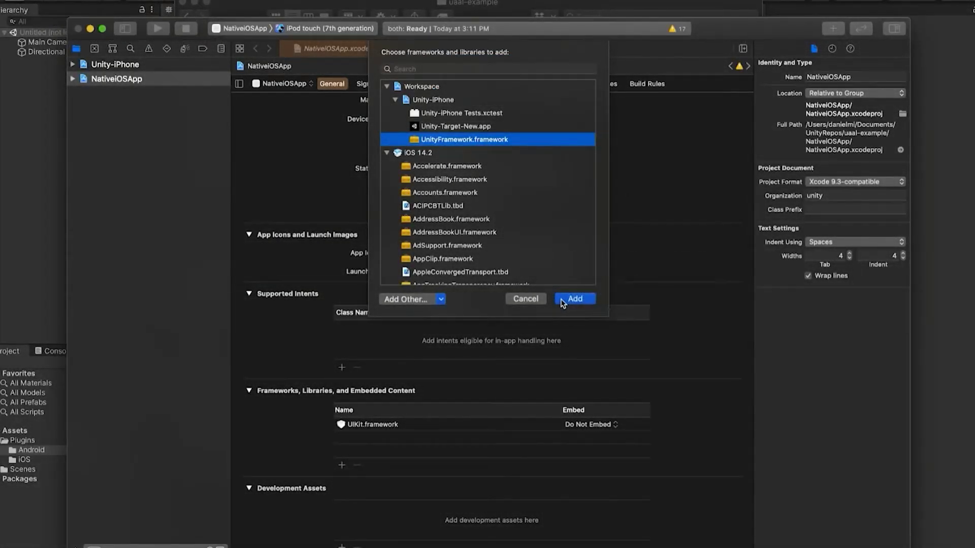
# - Add UnityFramework.framework to the app and make NativeCallProxy.h's header visibility Public
pyautogui.click(562, 301)
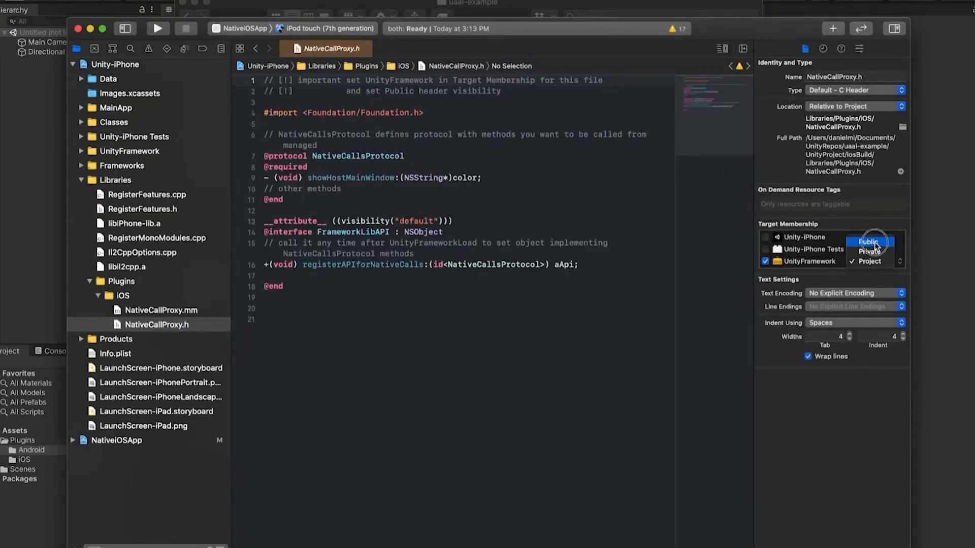
pyautogui.click(874, 243)
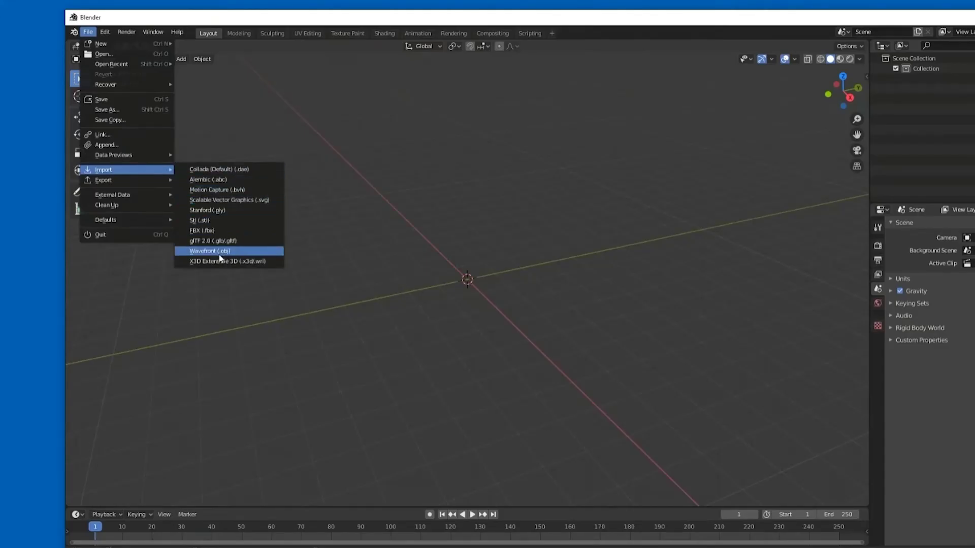
pyautogui.click(232, 252)
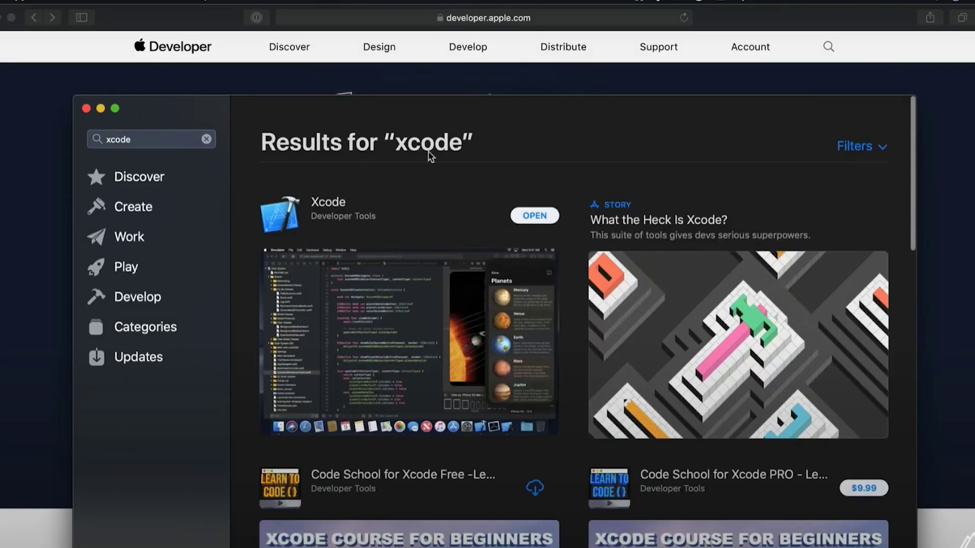
# - Launch Xcode from its App Store listing and choose Create a new Xcode project
pyautogui.click(330, 210)
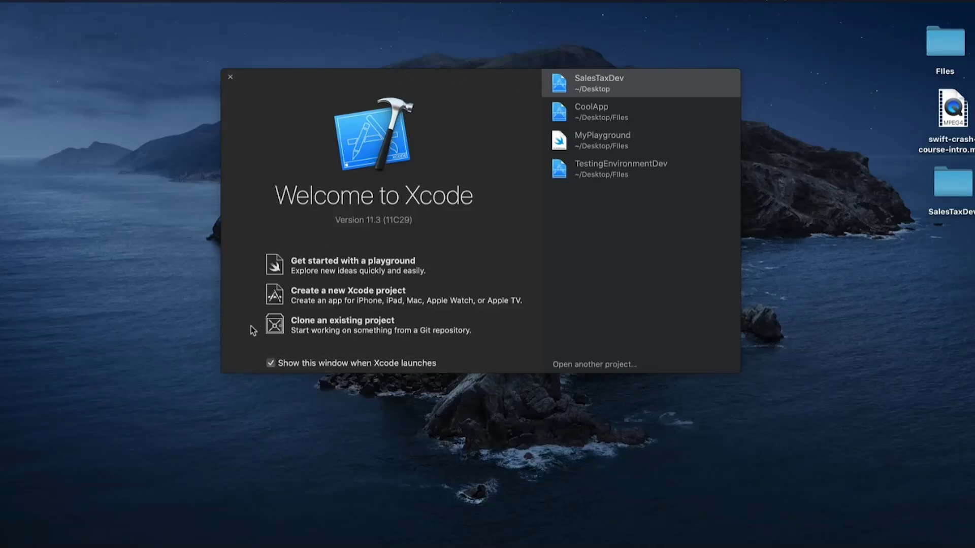
pyautogui.click(334, 293)
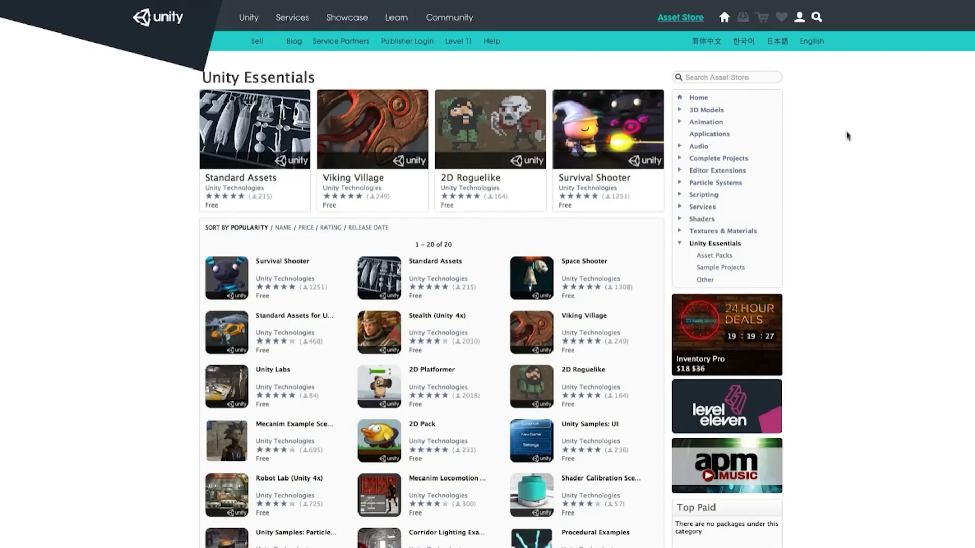
# - Add Voodoo Priestess (€26.45) to the cart, check out, then view the Voodoo_Priestess folder
pyautogui.click(799, 22)
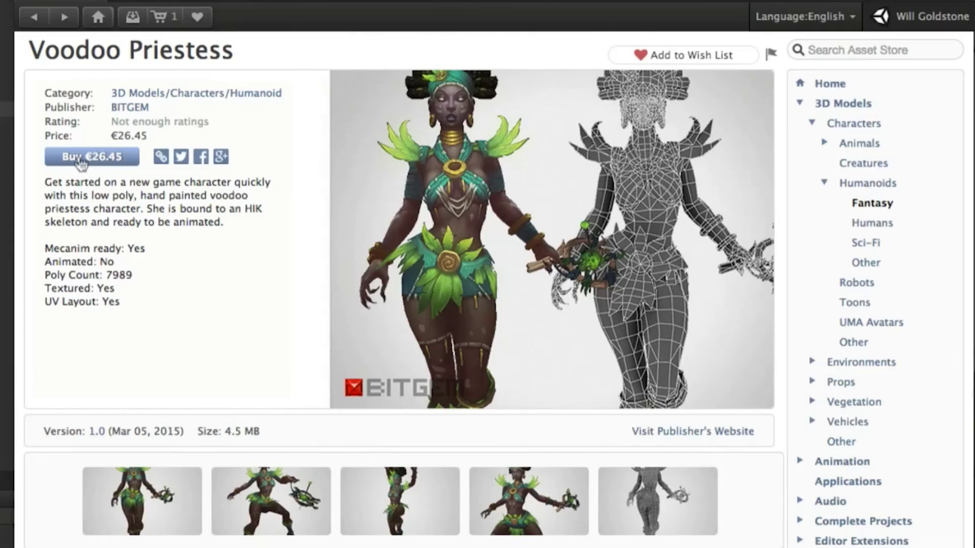
pyautogui.click(81, 159)
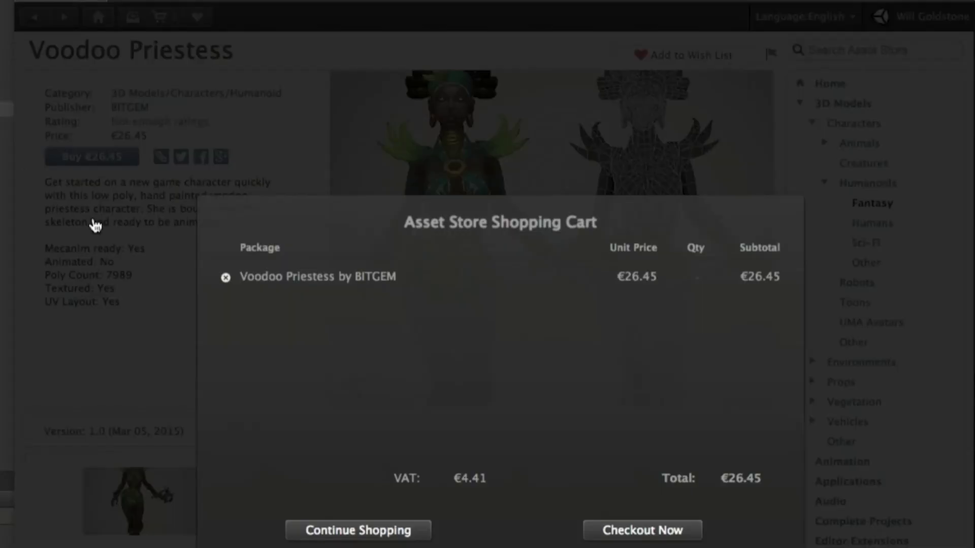
pyautogui.click(688, 538)
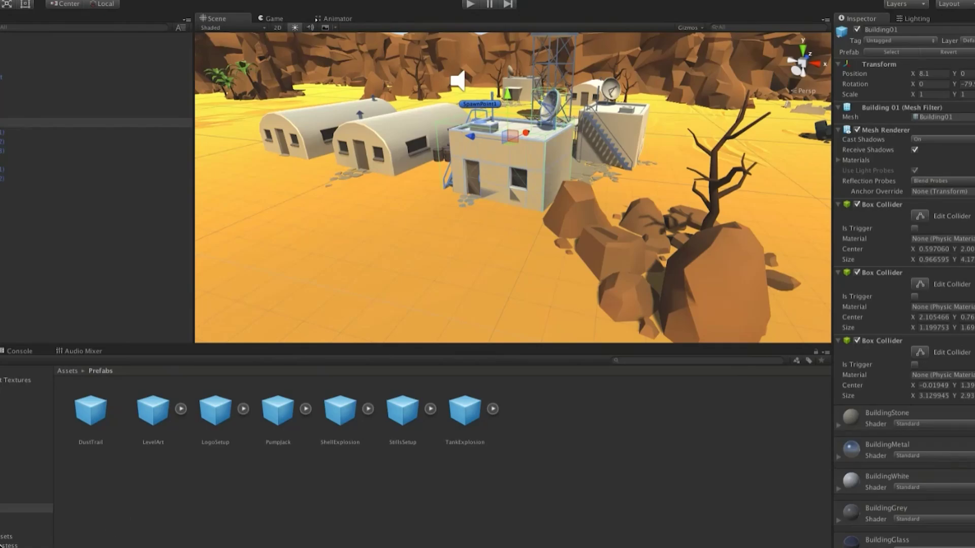
pyautogui.click(19, 544)
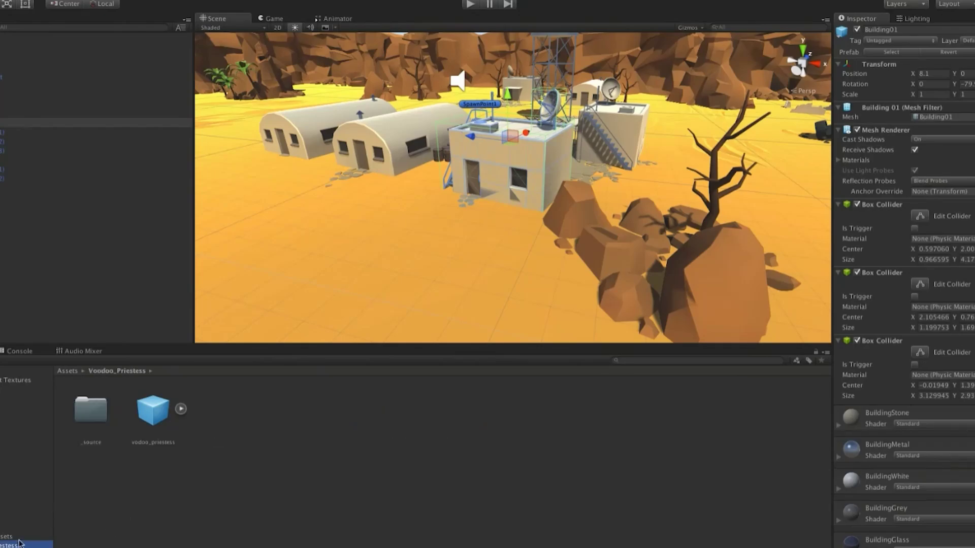
# - Select the voodoo_priestess model, inspect the AR Camera, and select the back-button support script
pyautogui.click(149, 419)
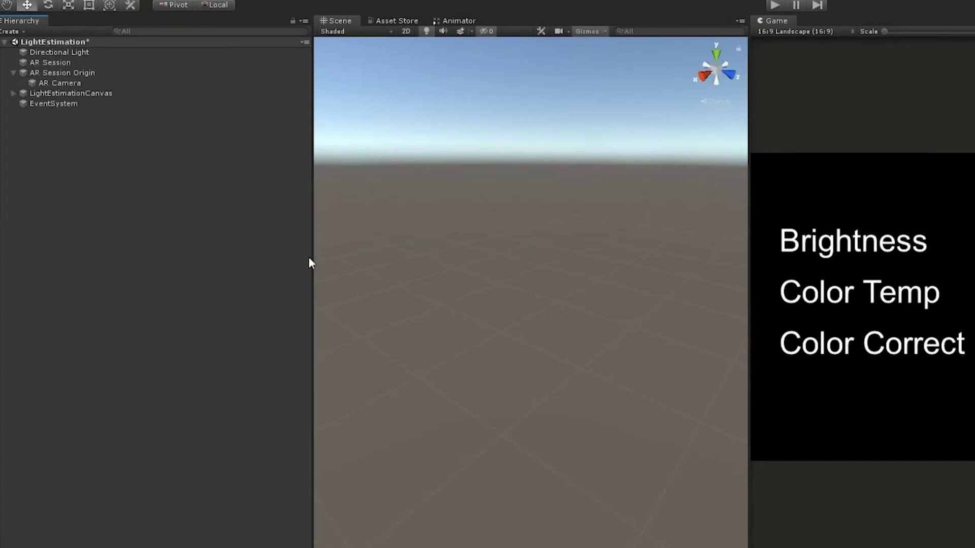
pyautogui.click(49, 82)
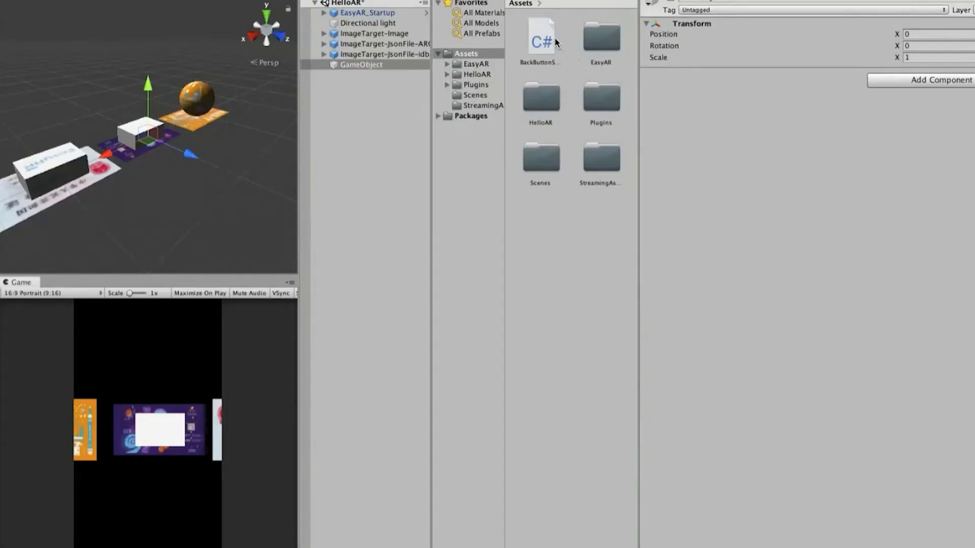
pyautogui.click(556, 42)
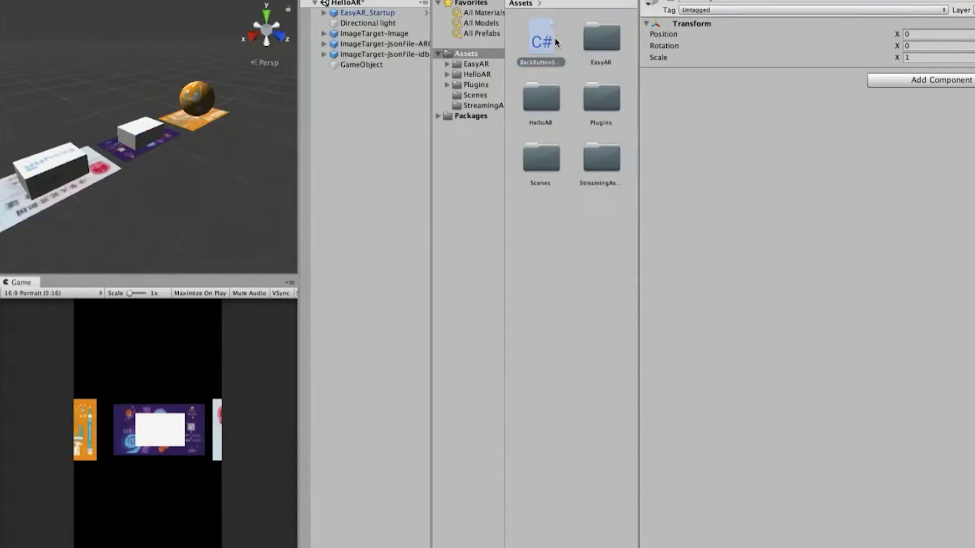
# - Replace BackButtonSupport.cs contents with the copied SupportBackScript code and save it
pyautogui.press('super+Tab')
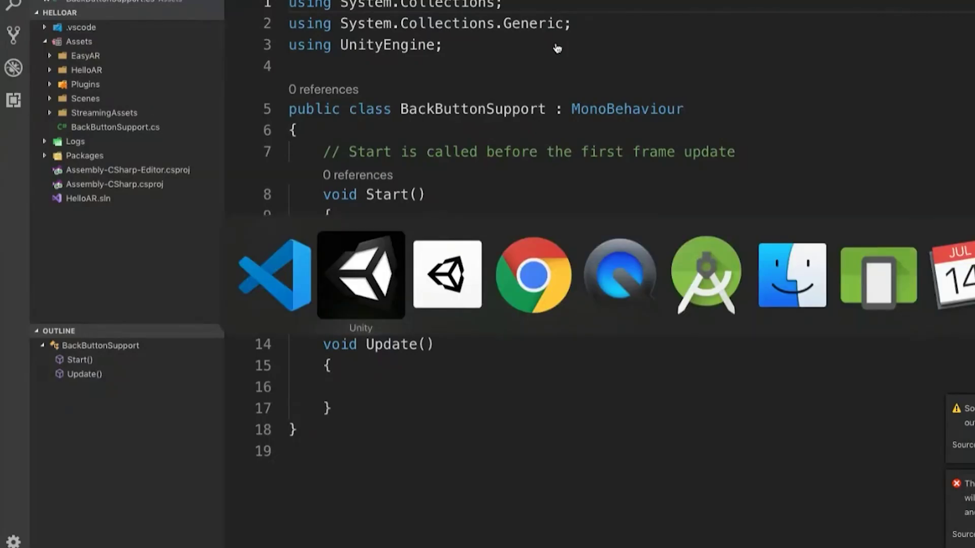
pyautogui.press('super+Tab')
pyautogui.press('super+Tab')
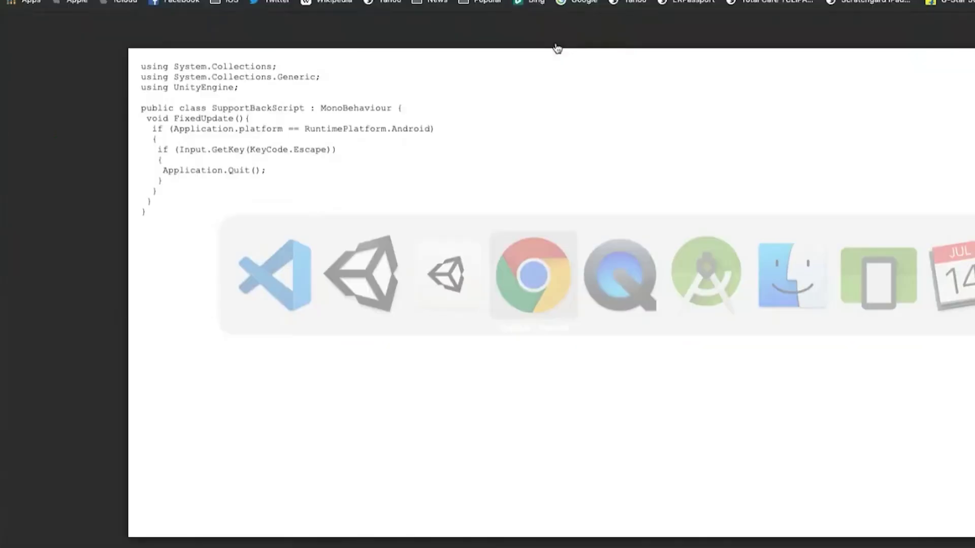
pyautogui.moveTo(168, 220); pyautogui.dragTo(141, 65)
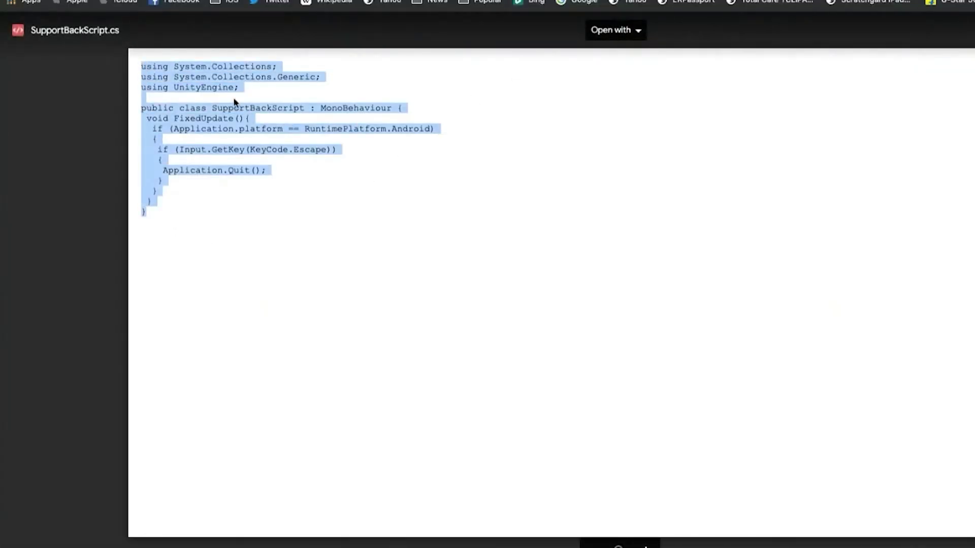
pyautogui.press('super+c')
pyautogui.press('super+Tab')
pyautogui.press('super+a')
pyautogui.press('super+v')
pyautogui.press('super+s')
pyautogui.press('super+Tab')
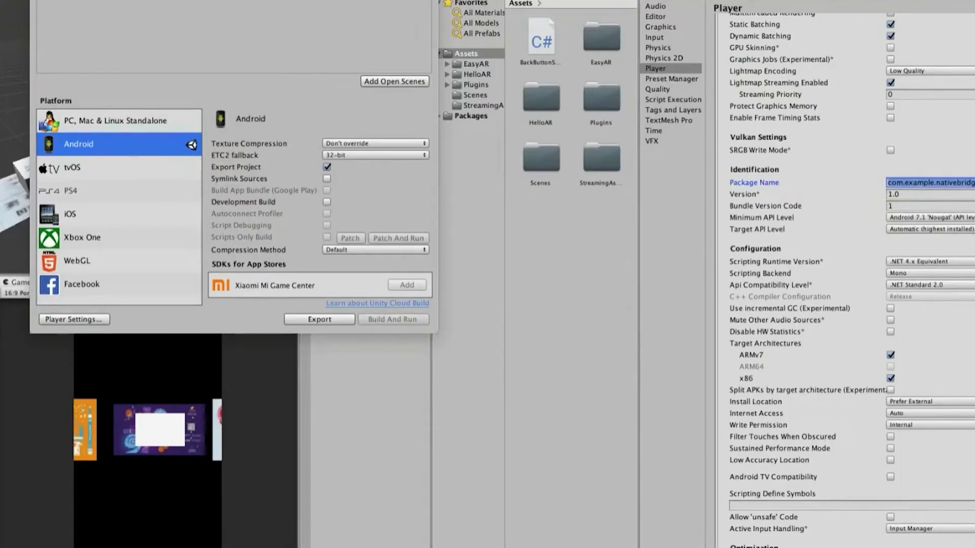
# - Set the Minimum API Level to Android 4.4W 'KitKat' in Player Settings
pyautogui.click(930, 229)
pyautogui.click(930, 229)
pyautogui.click(930, 217)
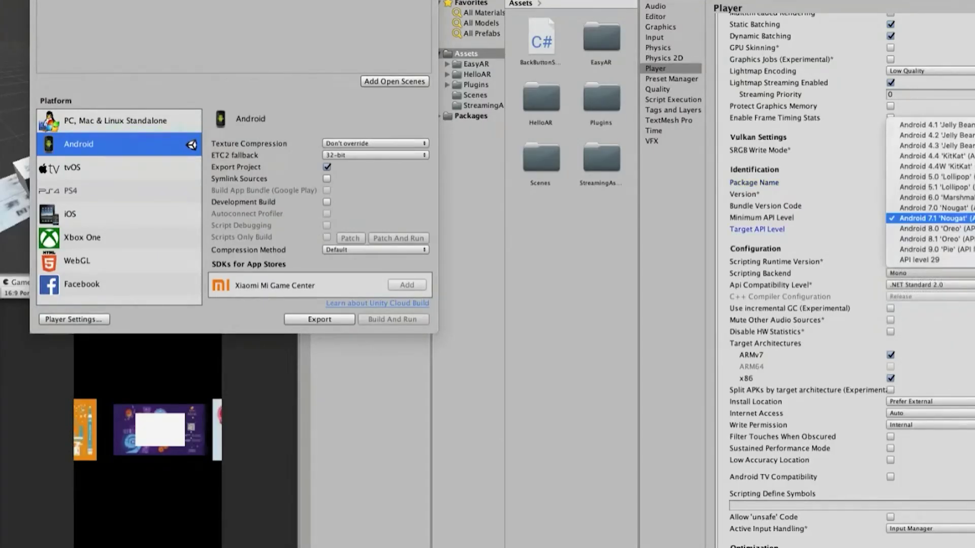
pyautogui.click(929, 166)
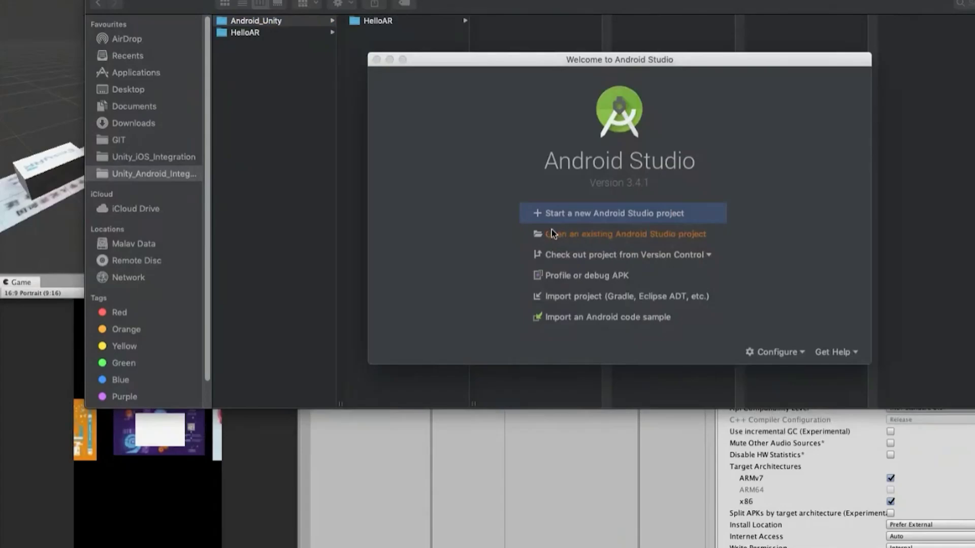
# - Open an existing Android Studio project, picking Android_Unity inside Unity_Android_Integration
pyautogui.click(552, 226)
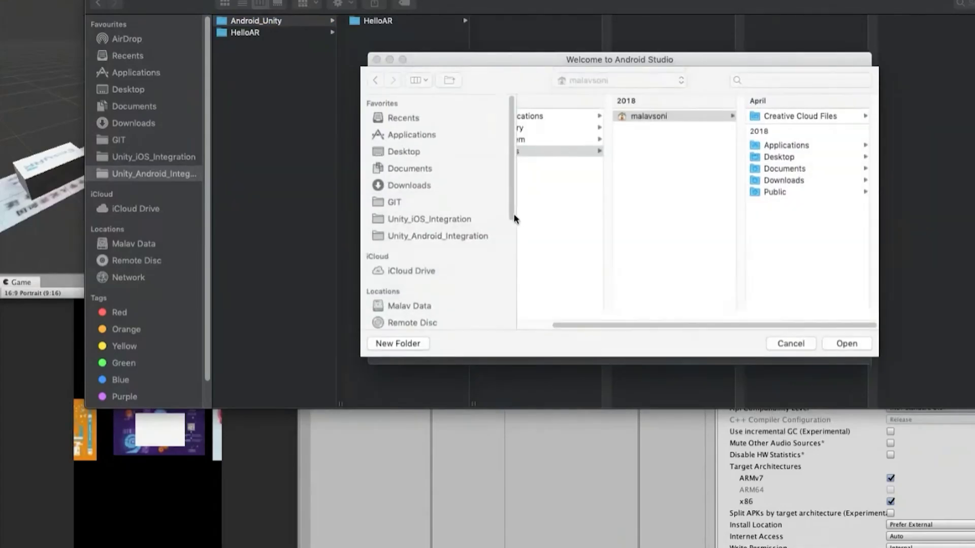
pyautogui.click(464, 236)
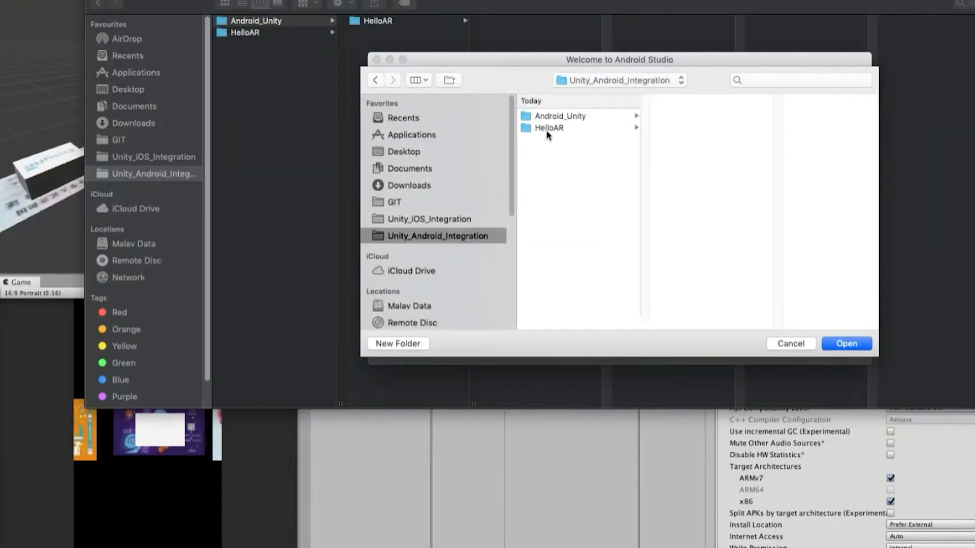
pyautogui.click(551, 118)
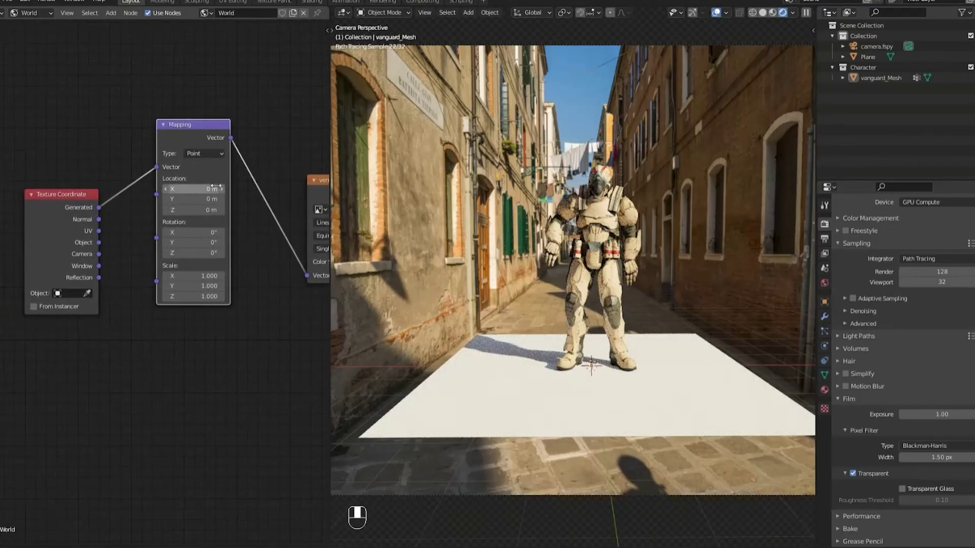
pyautogui.moveTo(201, 252); pyautogui.dragTo(223, 252)
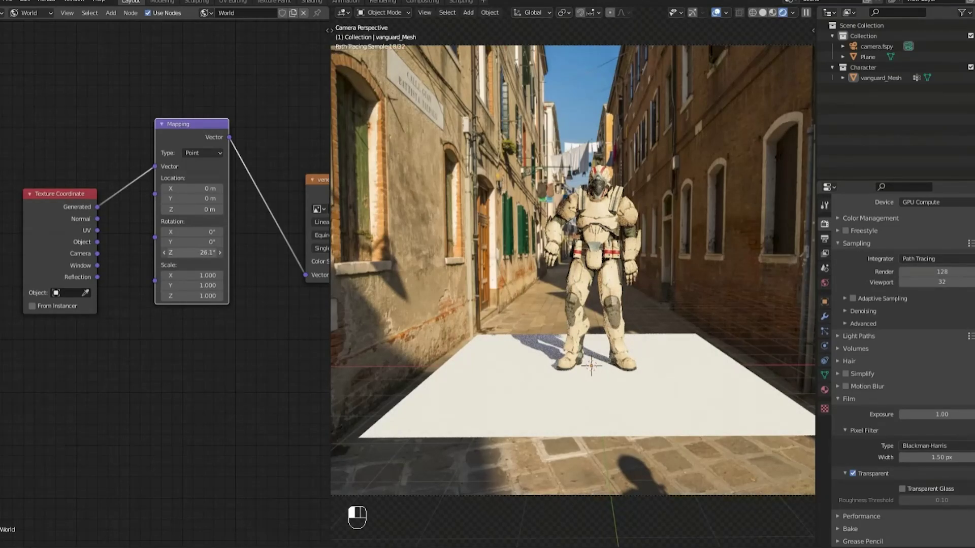
# - Rotate the street background to 26.1°, make the ground plane a shadow catcher, then add UnityFramework.framework
pyautogui.moveTo(329, 392); pyautogui.dragTo(157, 392)
pyautogui.click(491, 399)
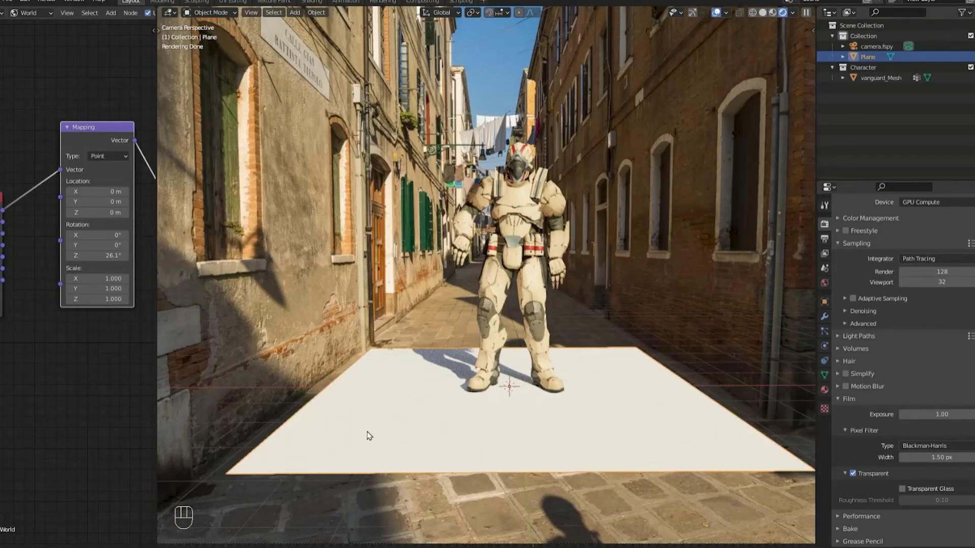
pyautogui.click(824, 302)
pyautogui.scroll(-4, 897, 366)
pyautogui.click(897, 368)
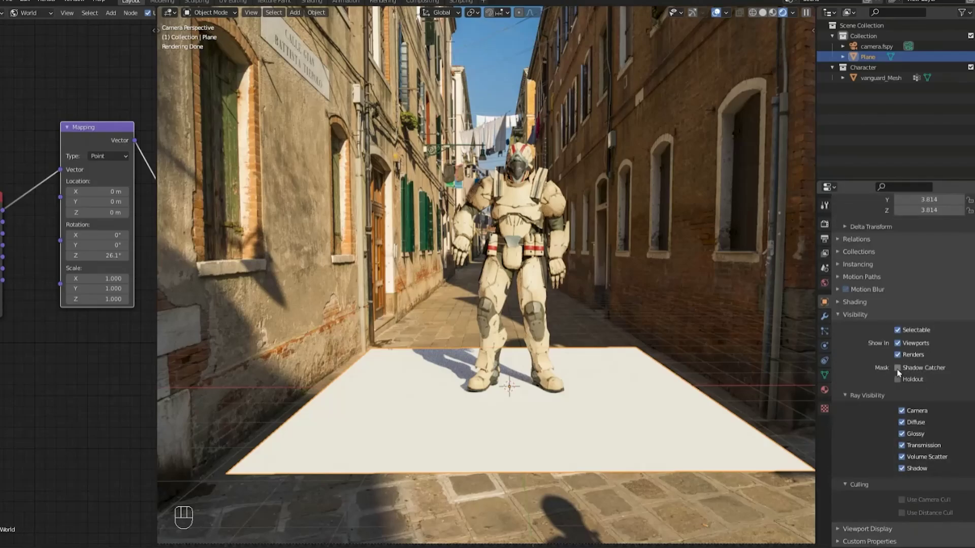
pyautogui.click(423, 322)
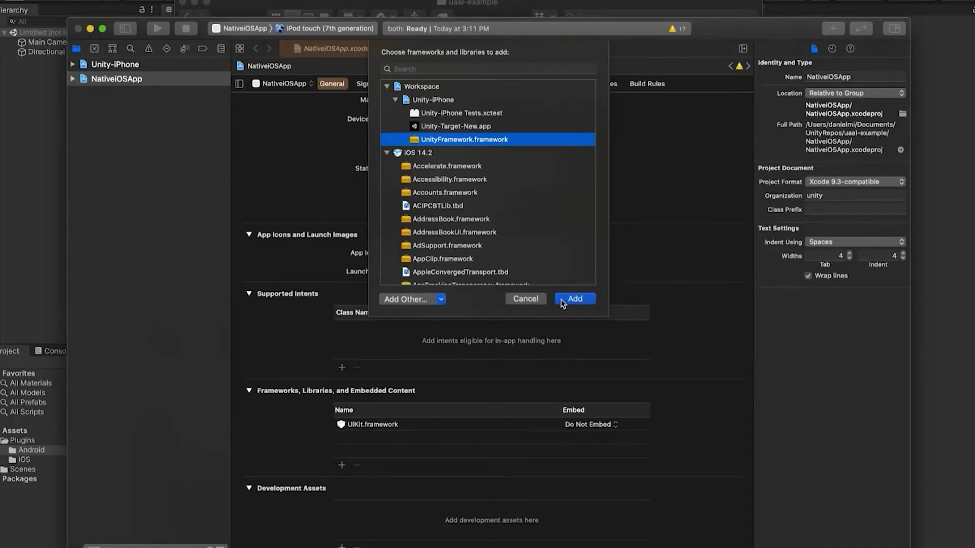
pyautogui.click(575, 299)
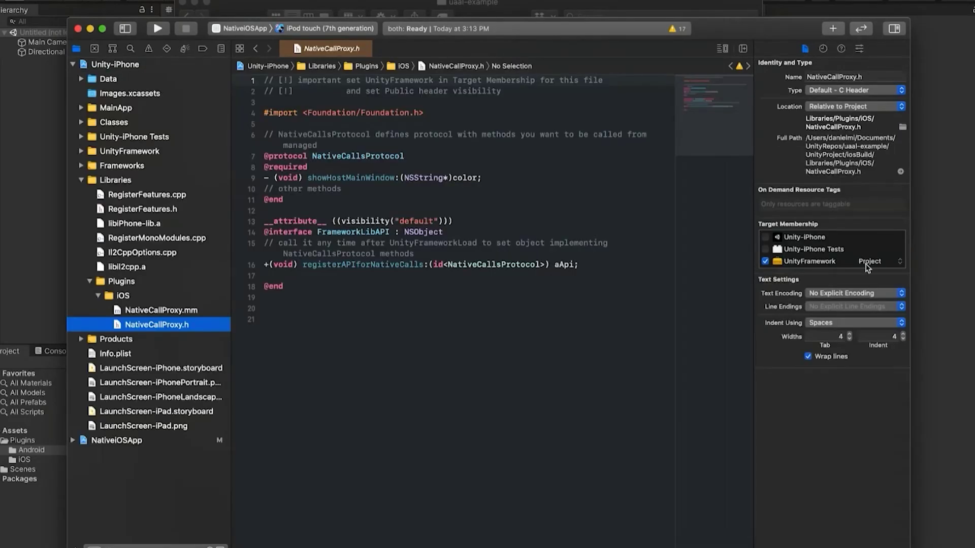
# - Set NativeCallProxy.h's Target Membership visibility for UnityFramework to Public
pyautogui.click(869, 261)
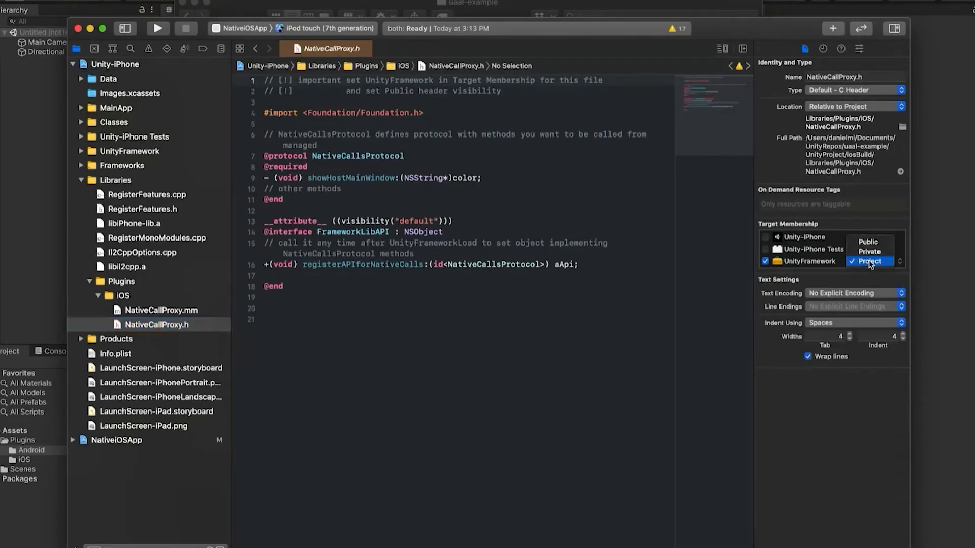
pyautogui.click(869, 243)
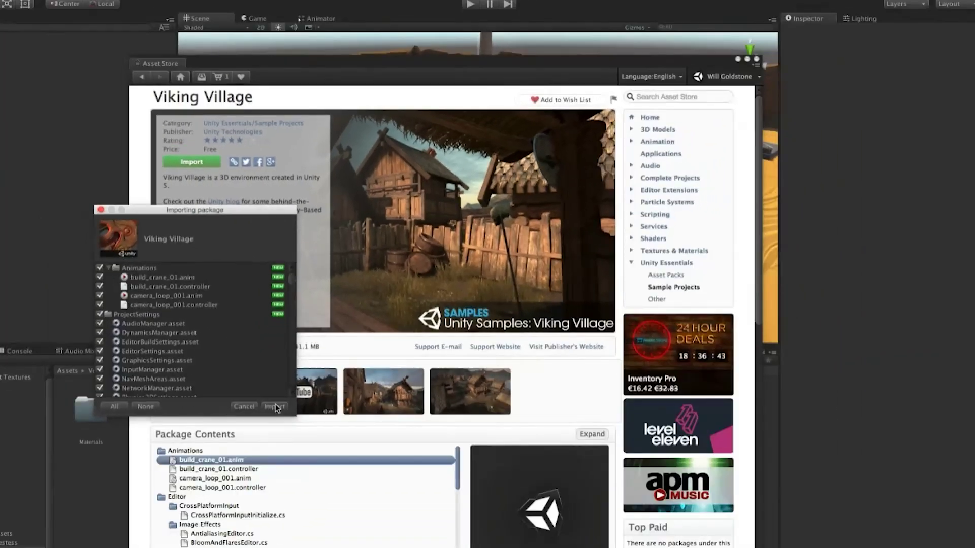
# - Import the Viking Village package, then add Colorful – Image Effects (€36.48) to the cart
pyautogui.click(276, 406)
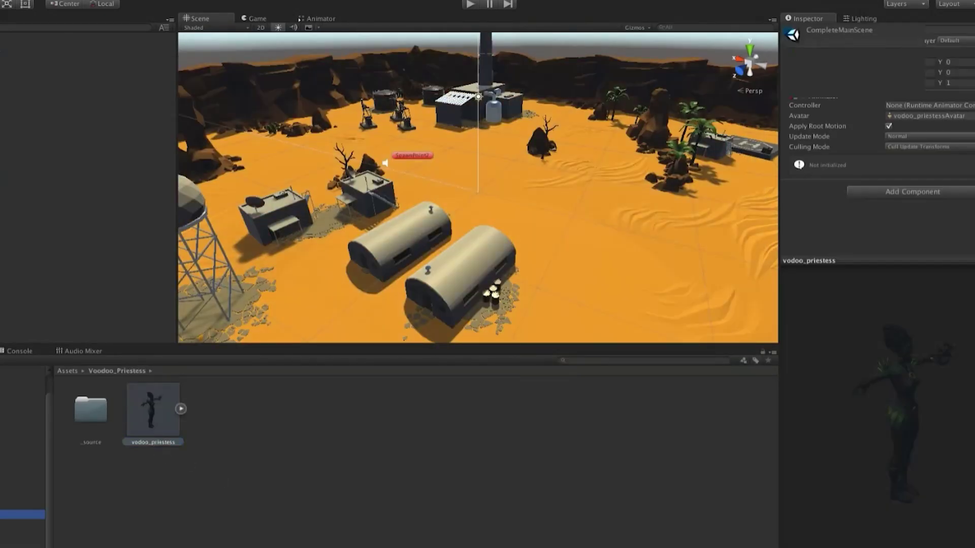
pyautogui.click(23, 514)
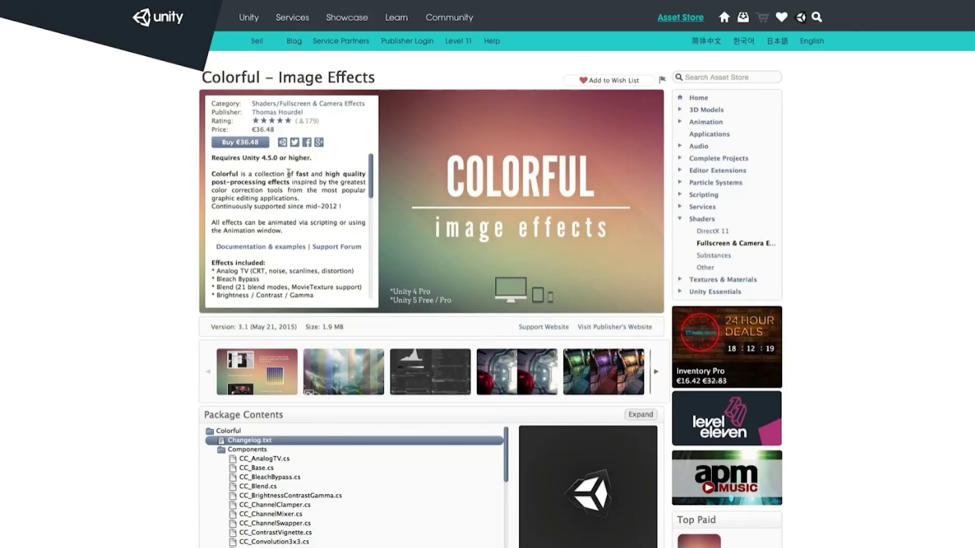
pyautogui.click(238, 144)
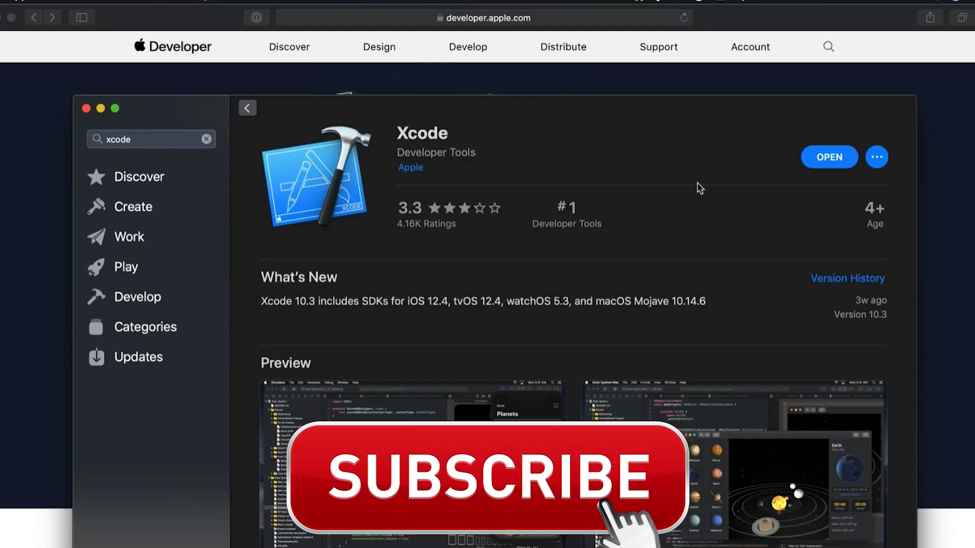
# - Go to Develop > Downloads > Applications on developer.apple.com to find Xcode 11 beta 5
pyautogui.click(470, 47)
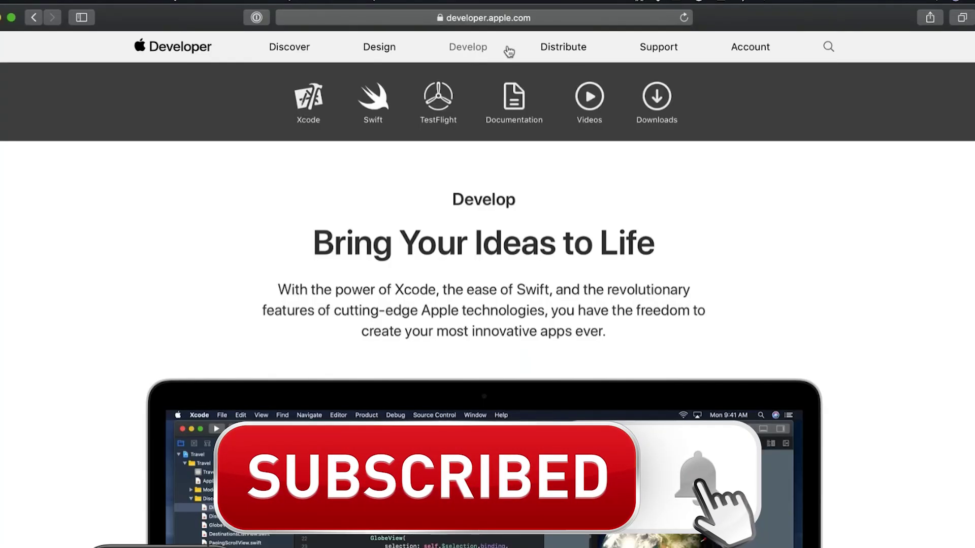
pyautogui.click(669, 117)
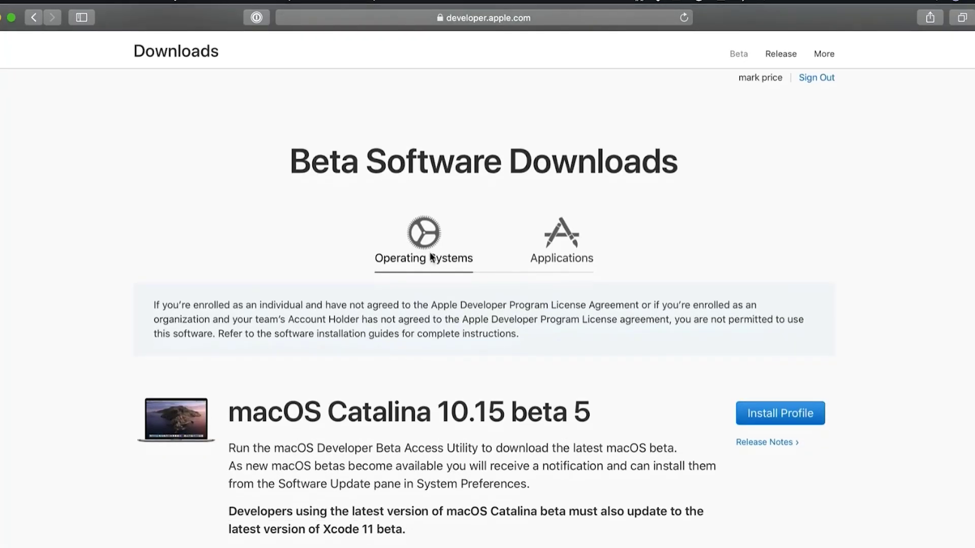
pyautogui.click(562, 243)
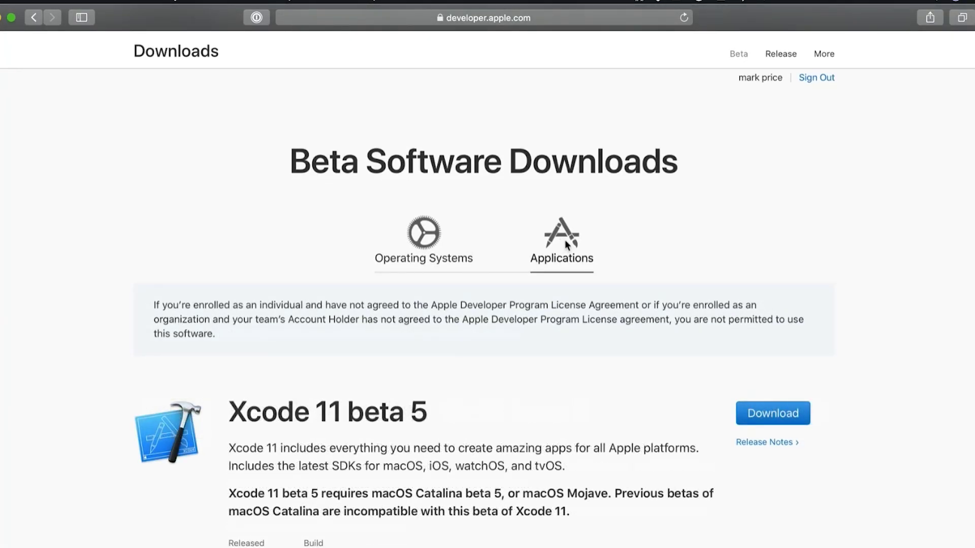
pyautogui.scroll(-3, 567, 245)
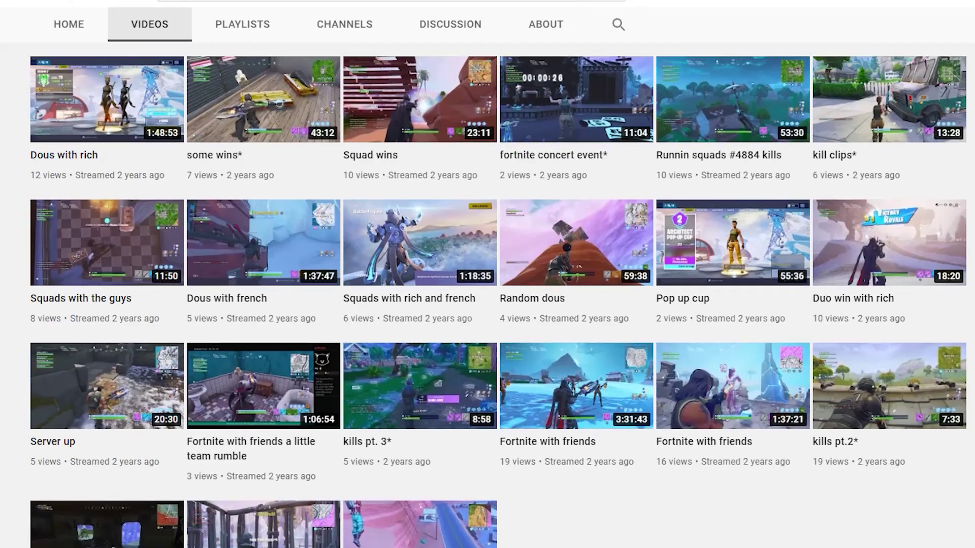
pyautogui.scroll(10, 487, 294)
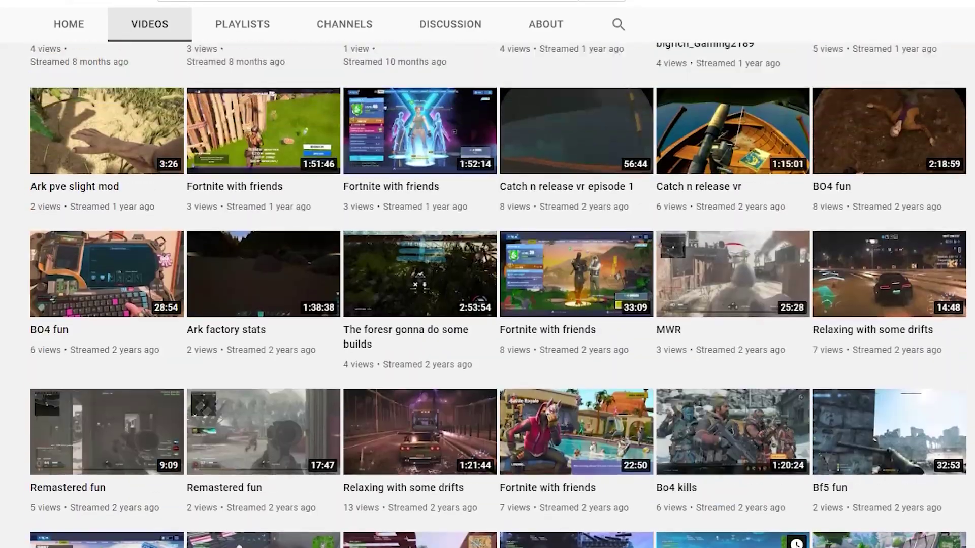